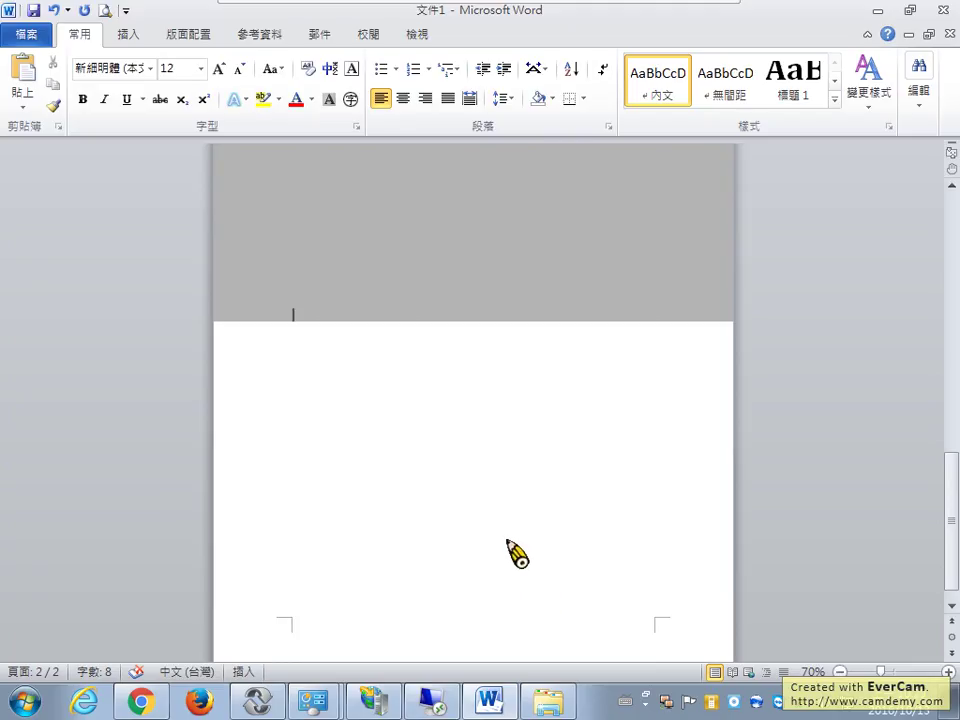
# - Paste the captured localhost IIS7 page below the 127.0.0.1 screenshot in the Word document, separated by blank lines
pyautogui.scroll(3, 518, 535)
pyautogui.scroll(2, 518, 532)
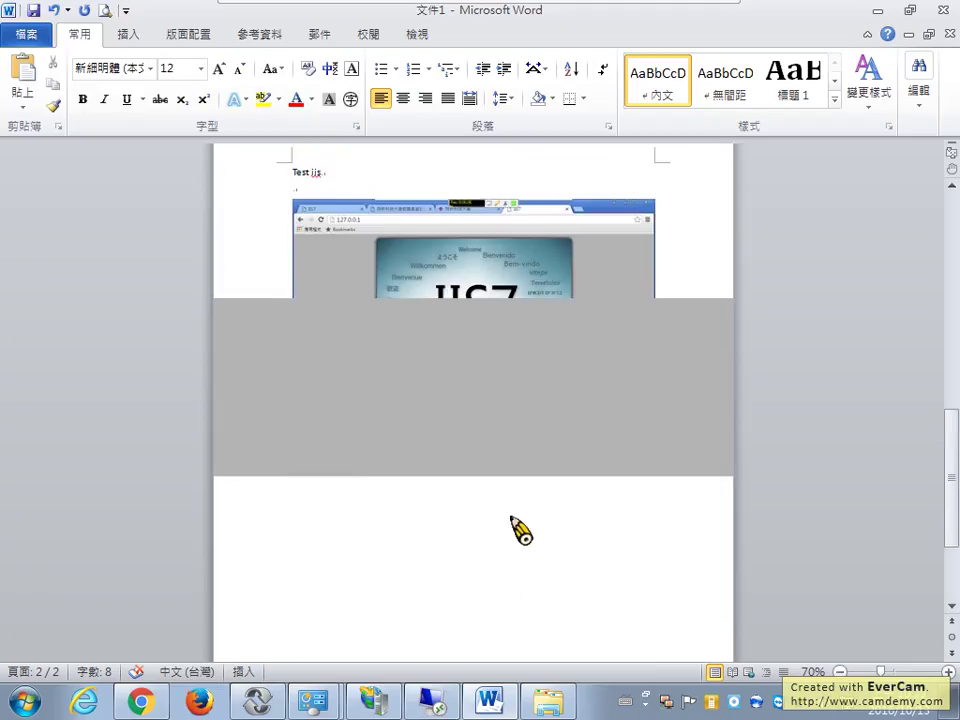
pyautogui.click(643, 378)
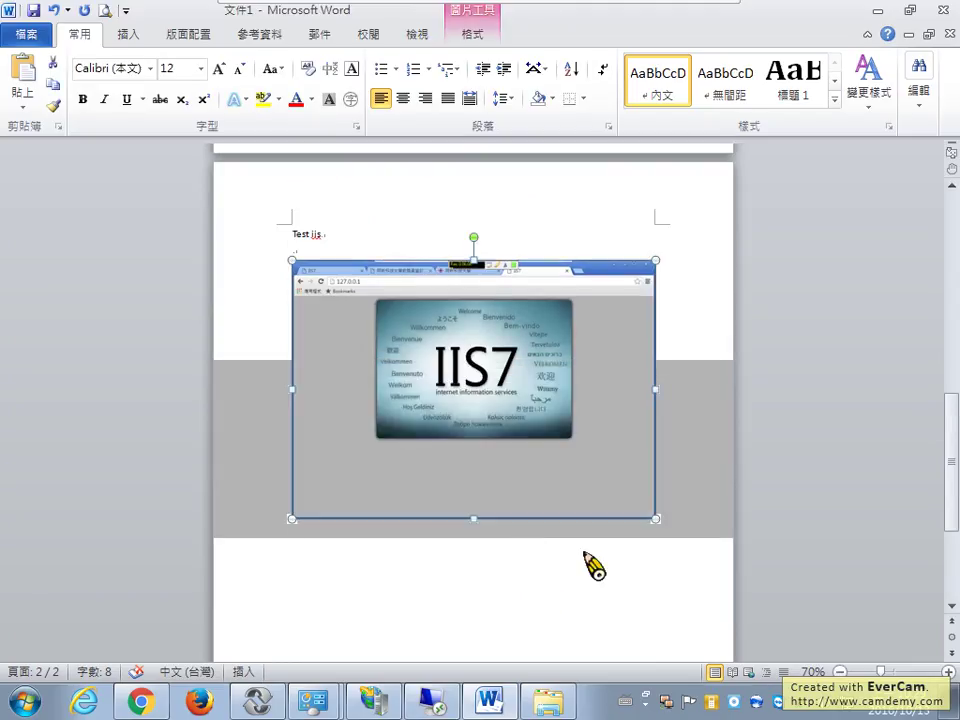
pyautogui.click(686, 533)
pyautogui.press('Return')
pyautogui.press('Return')
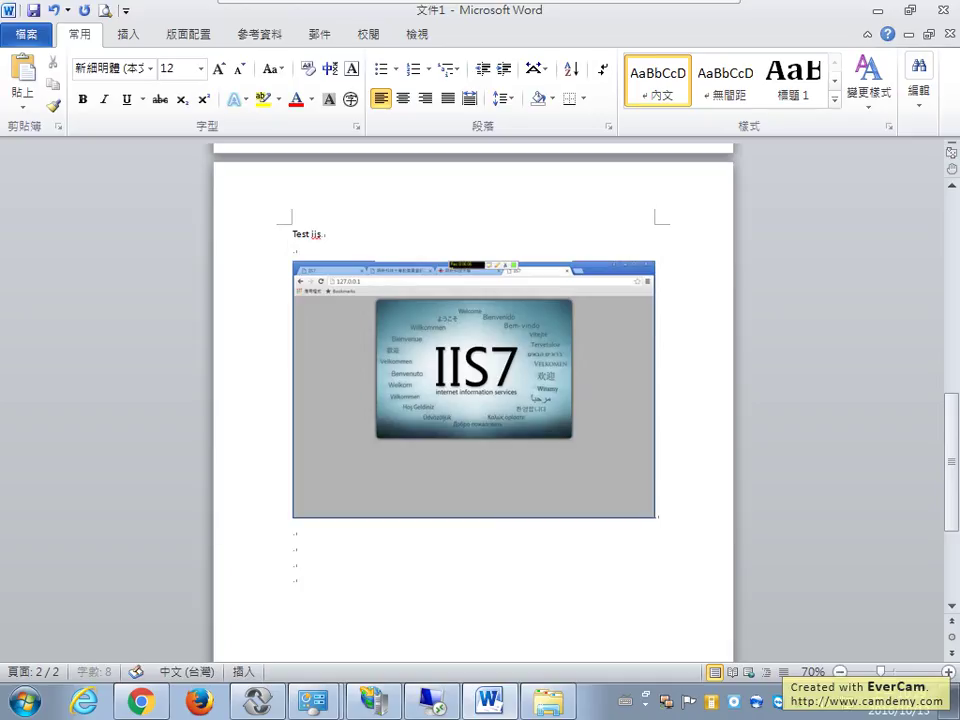
pyautogui.hotkey('ctrl', 'v')
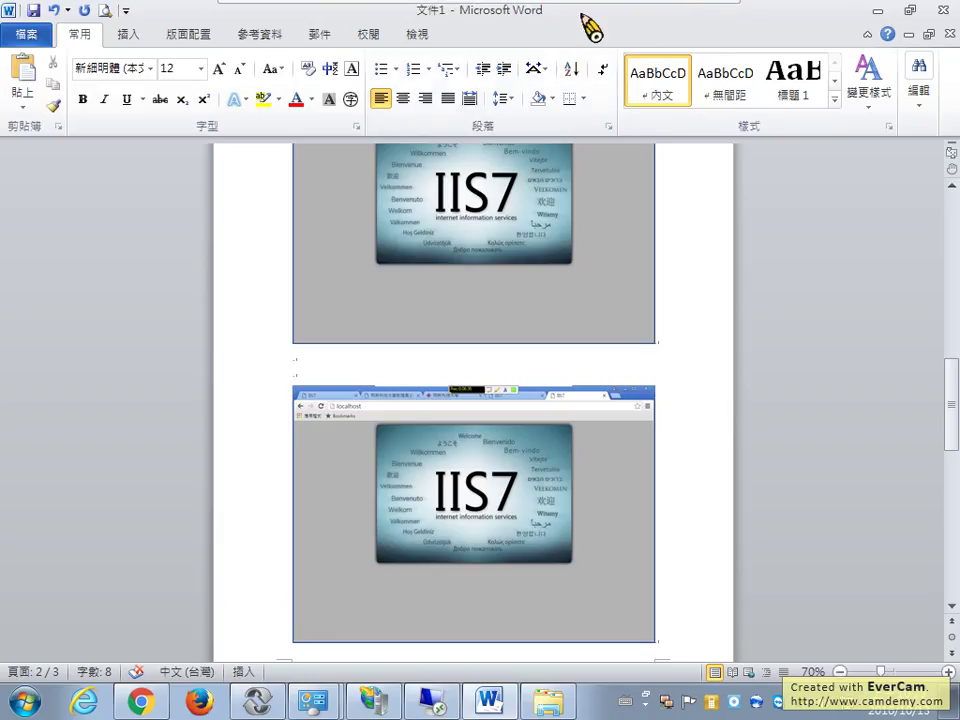
# - Switch to Chrome and check the localhost address used for the IIS7 welcome page
pyautogui.hotkey('alt', 'Tab')
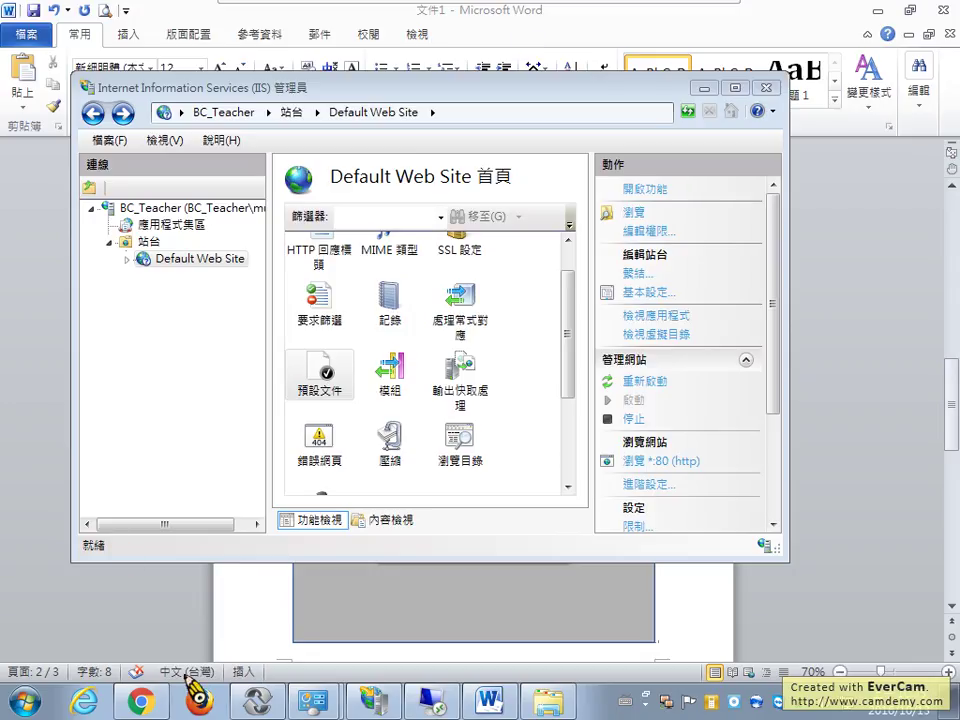
pyautogui.click(145, 702)
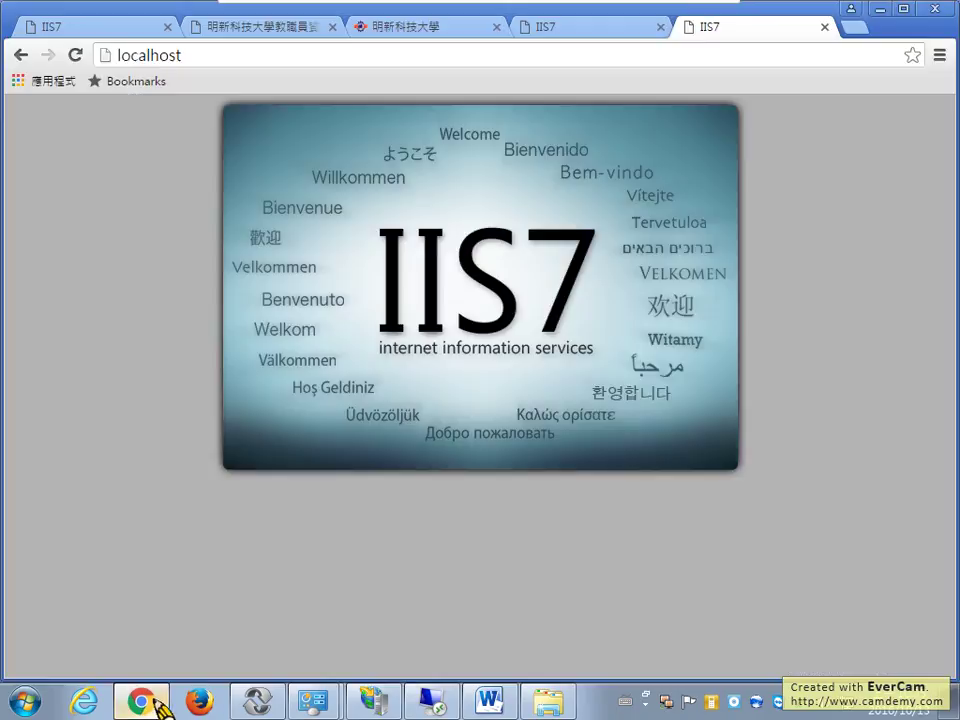
pyautogui.click(199, 62)
pyautogui.click(199, 62)
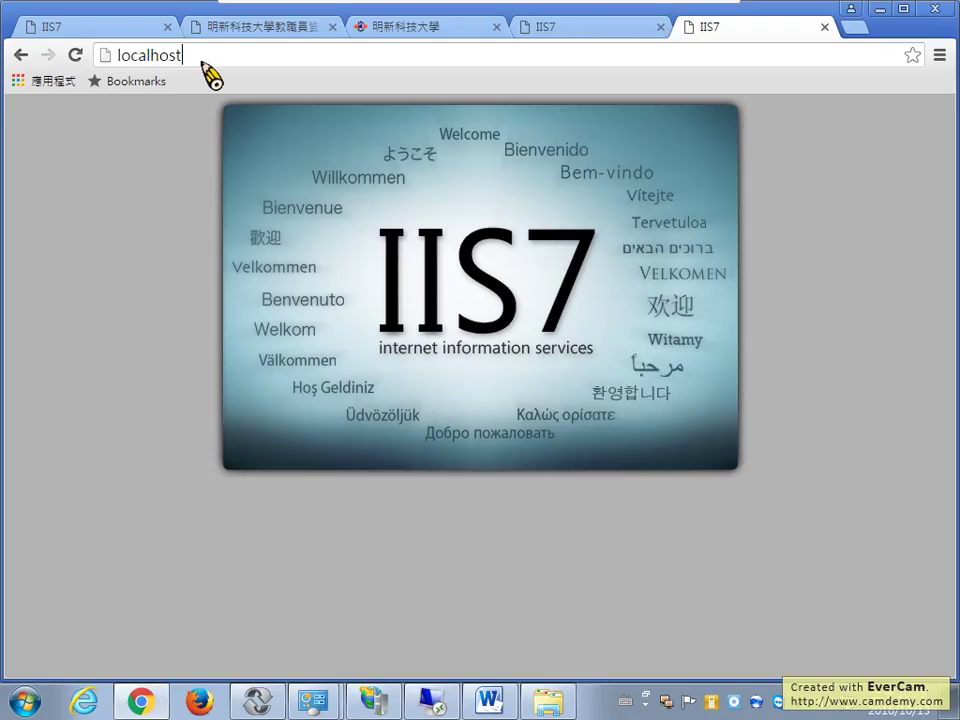
# - Switch to IIS Manager and open the default document (預設文件) settings of Default Web Site
pyautogui.click(373, 700)
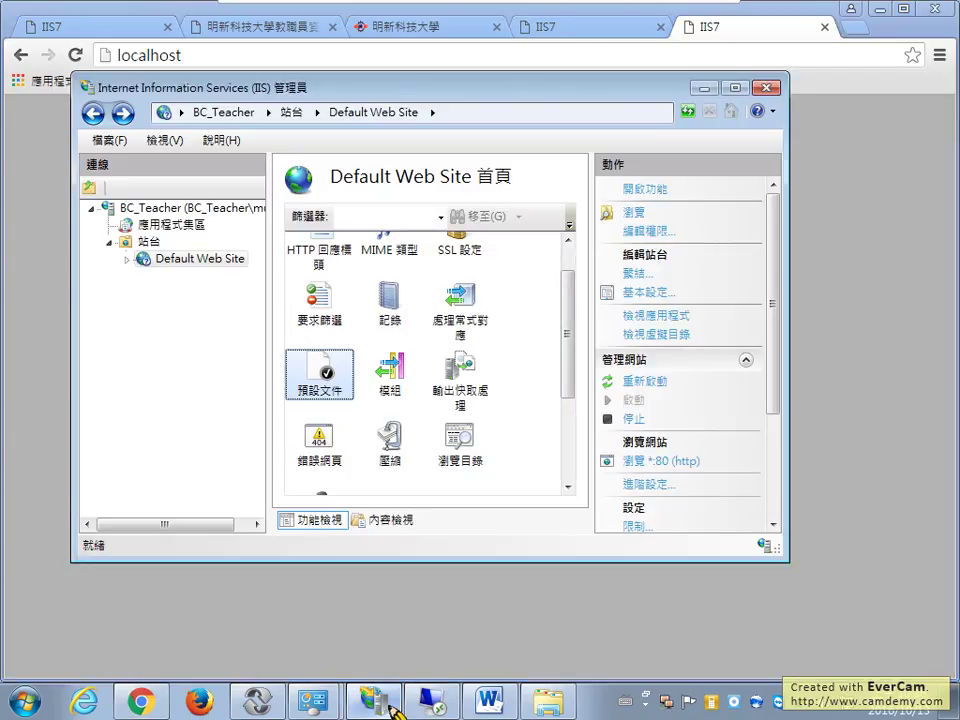
pyautogui.click(221, 265)
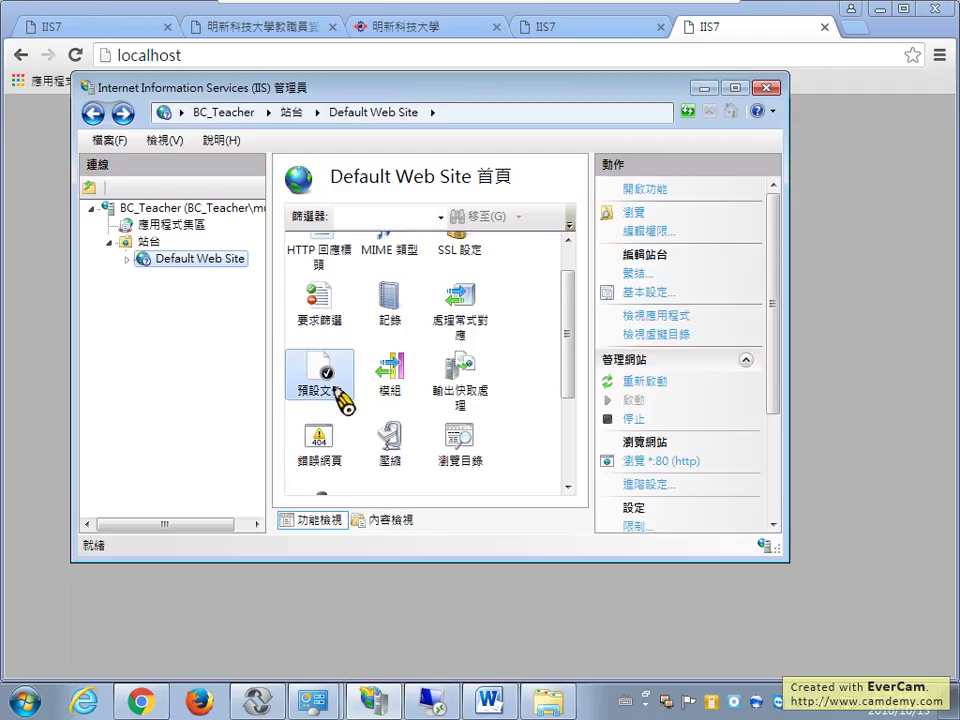
pyautogui.click(332, 380)
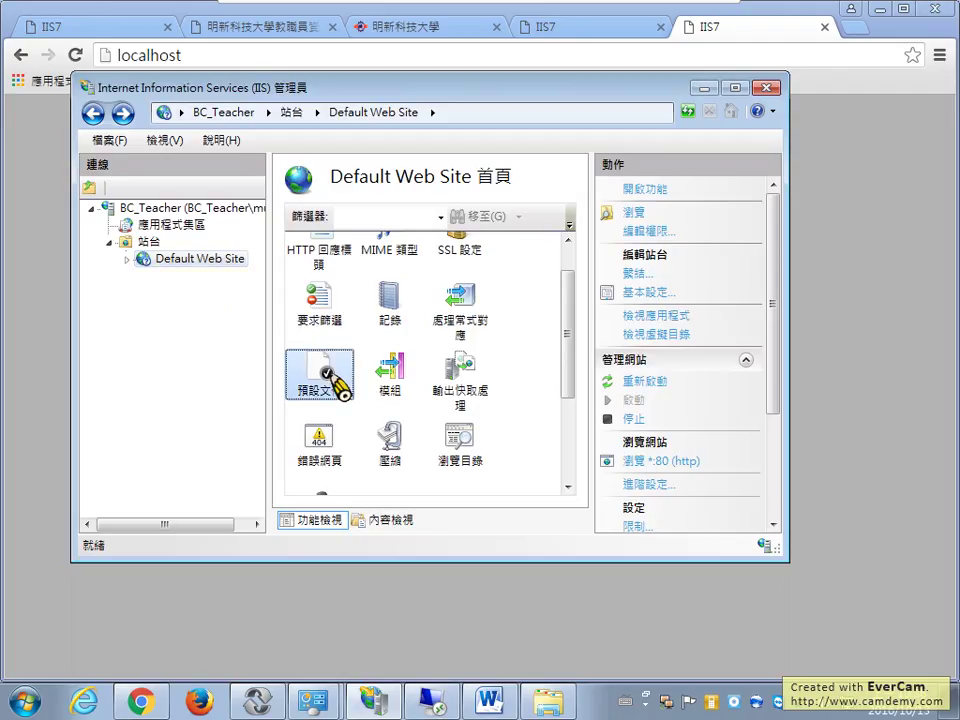
pyautogui.doubleClick(336, 380)
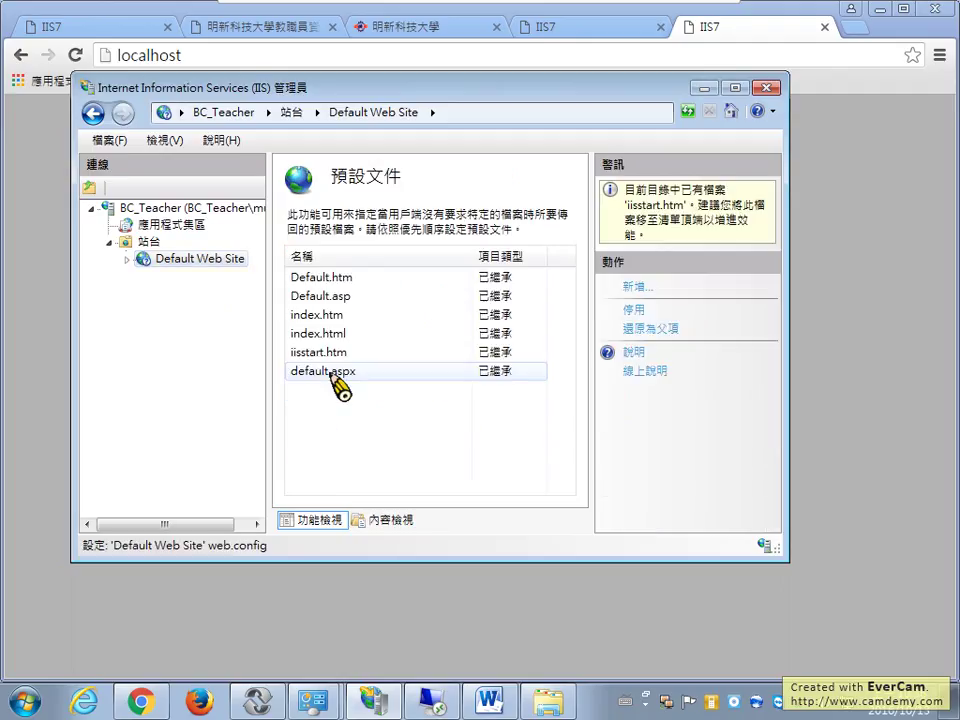
# - Go through the default document entries in priority order from Default.htm to iisstart.htm
pyautogui.click(349, 281)
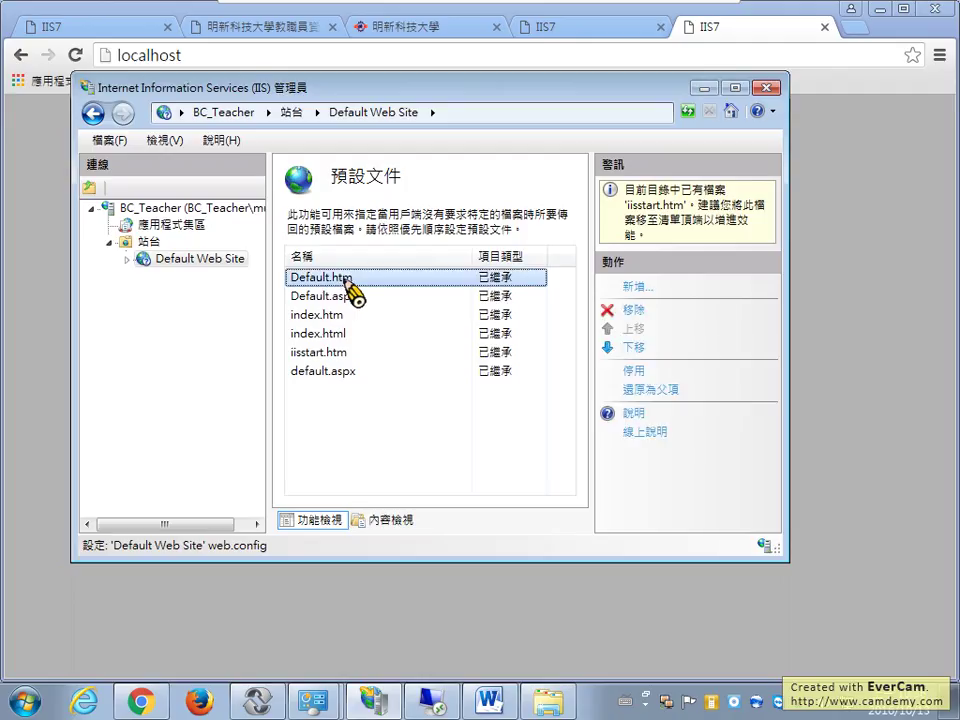
pyautogui.click(350, 297)
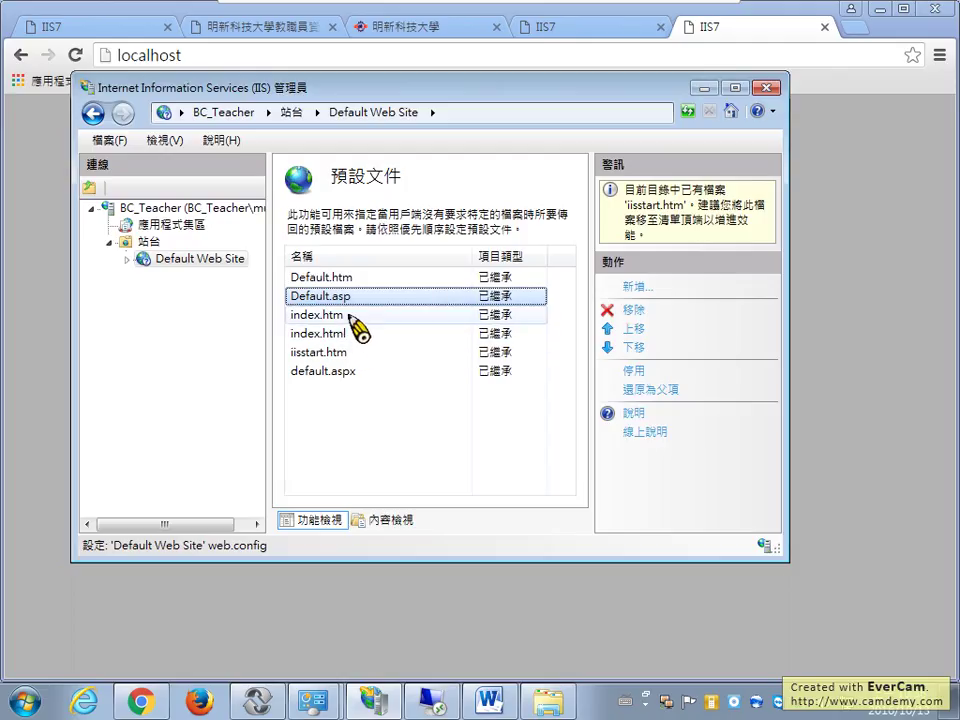
pyautogui.click(352, 316)
pyautogui.click(349, 335)
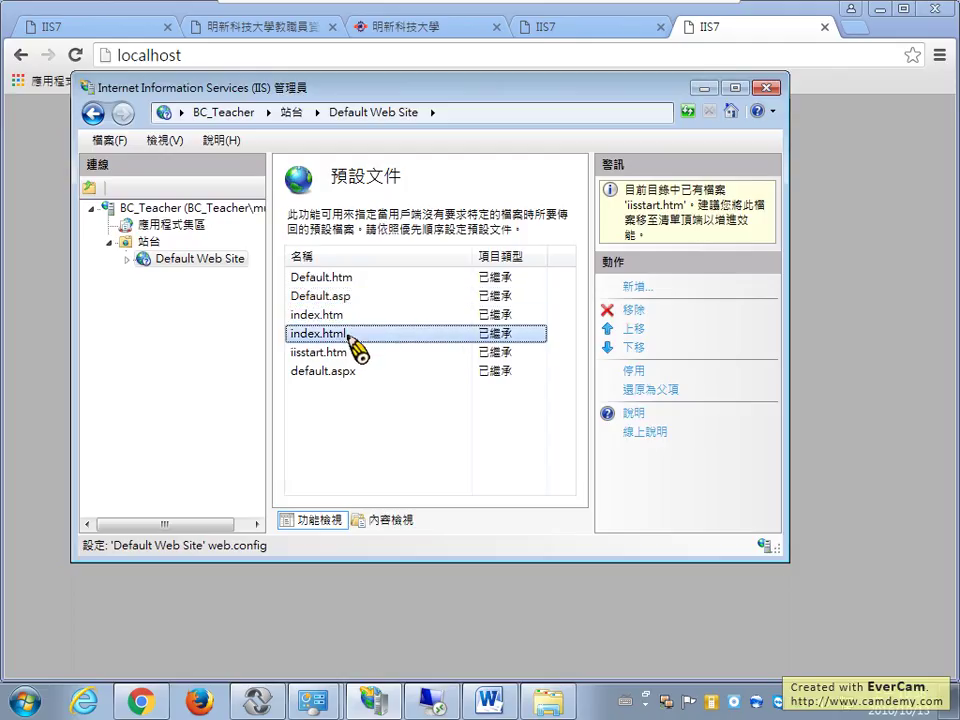
pyautogui.click(348, 354)
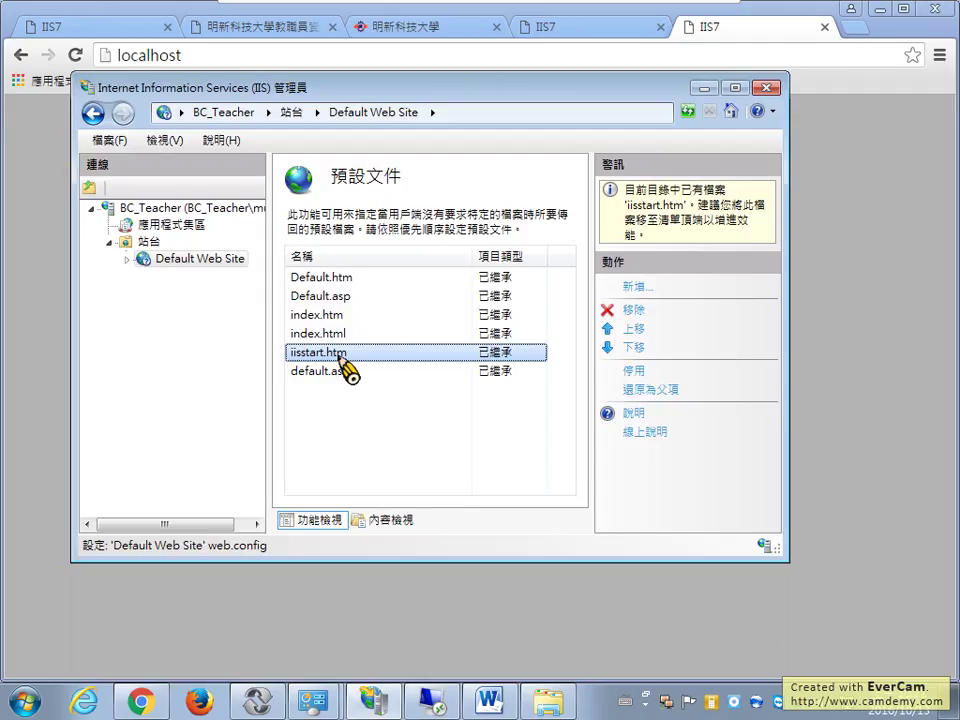
# - Capture the IIS Manager window with index.html selected and paste it on the page after the localhost screenshot in Word
pyautogui.click(293, 337)
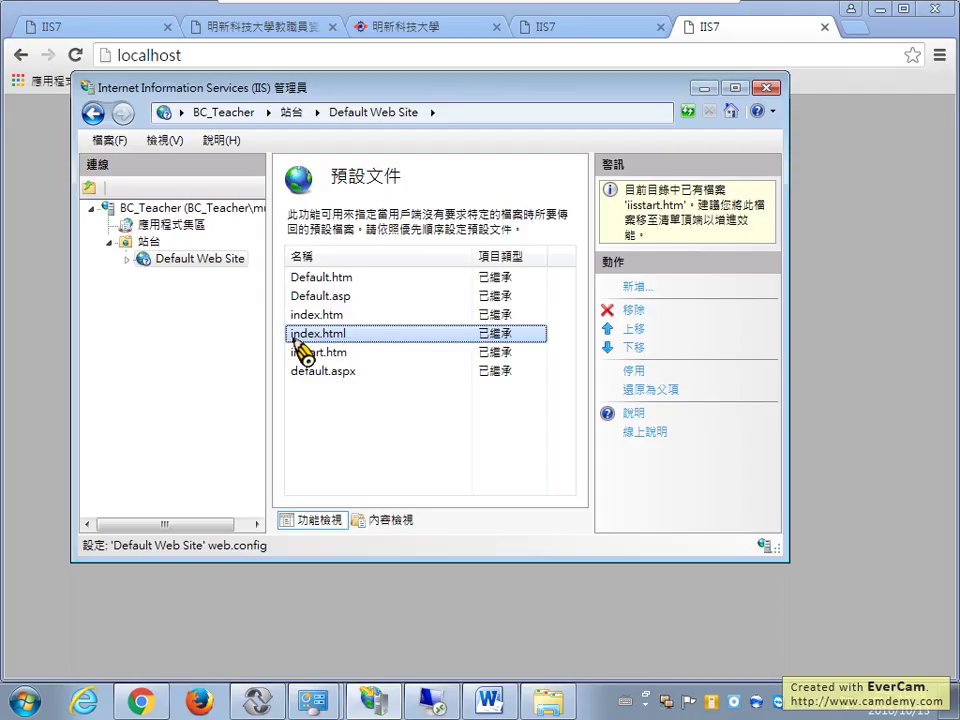
pyautogui.press('alt')
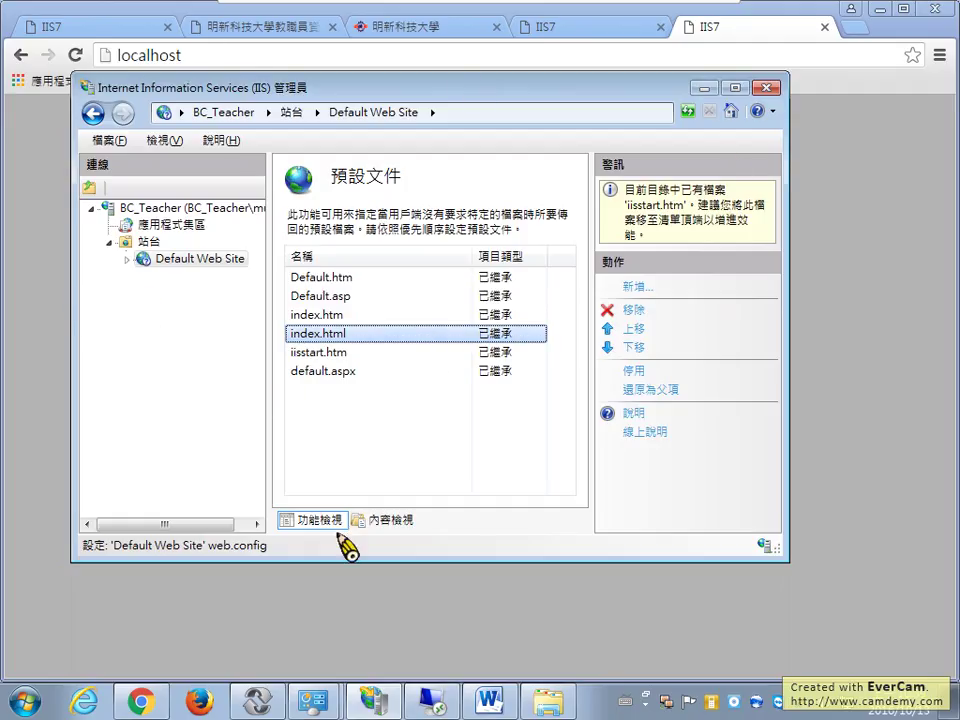
pyautogui.click(490, 702)
pyautogui.scroll(-2, 680, 615)
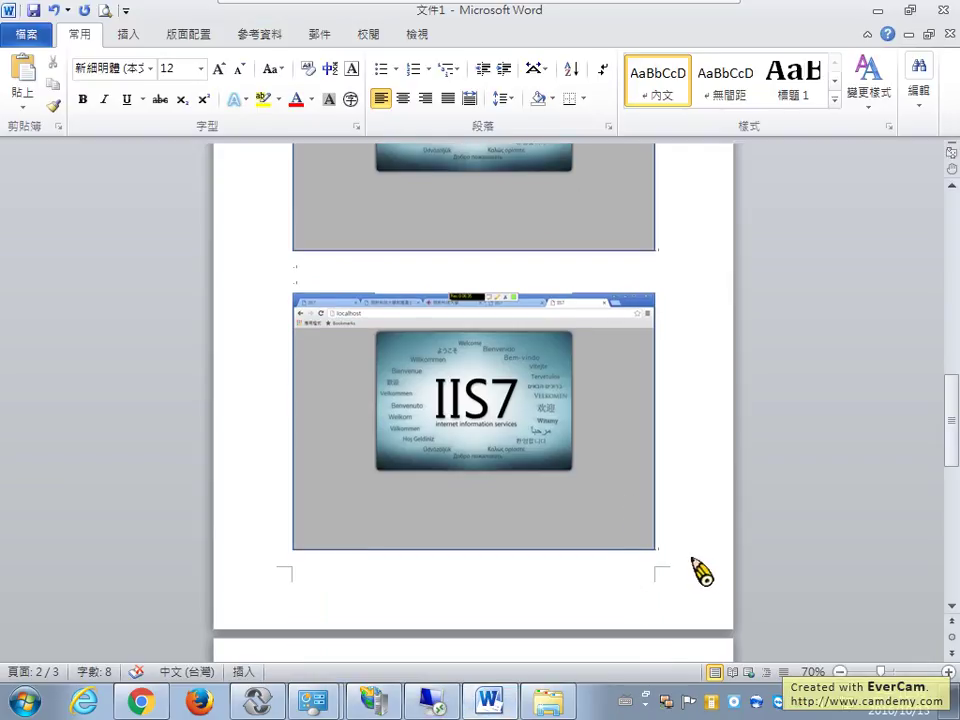
pyautogui.scroll(-2, 668, 628)
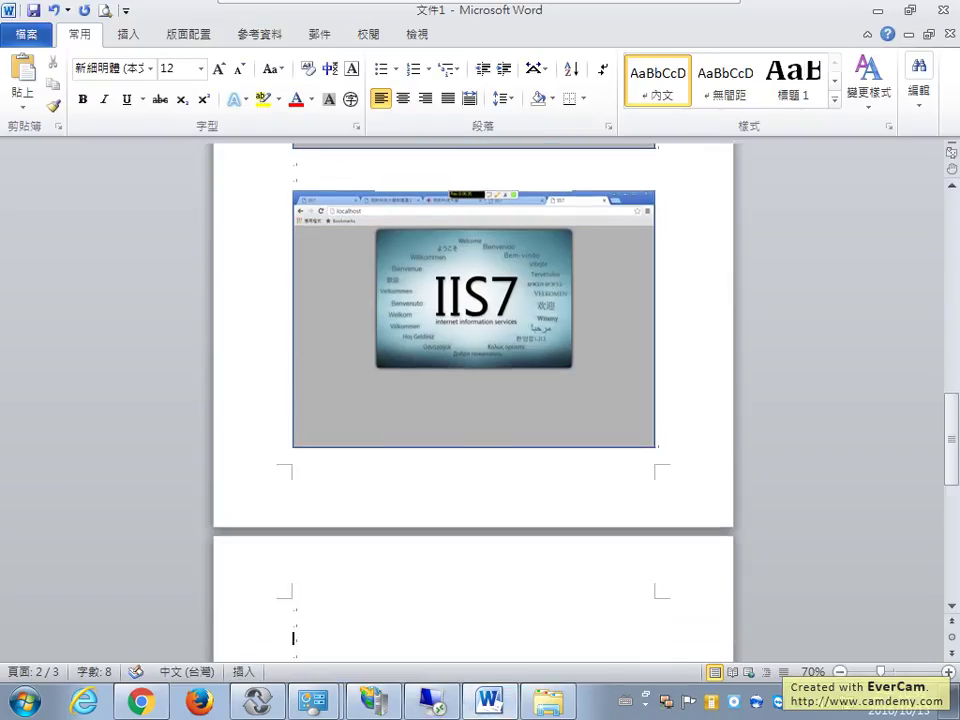
pyautogui.click(294, 634)
pyautogui.hotkey('ctrl', 'v')
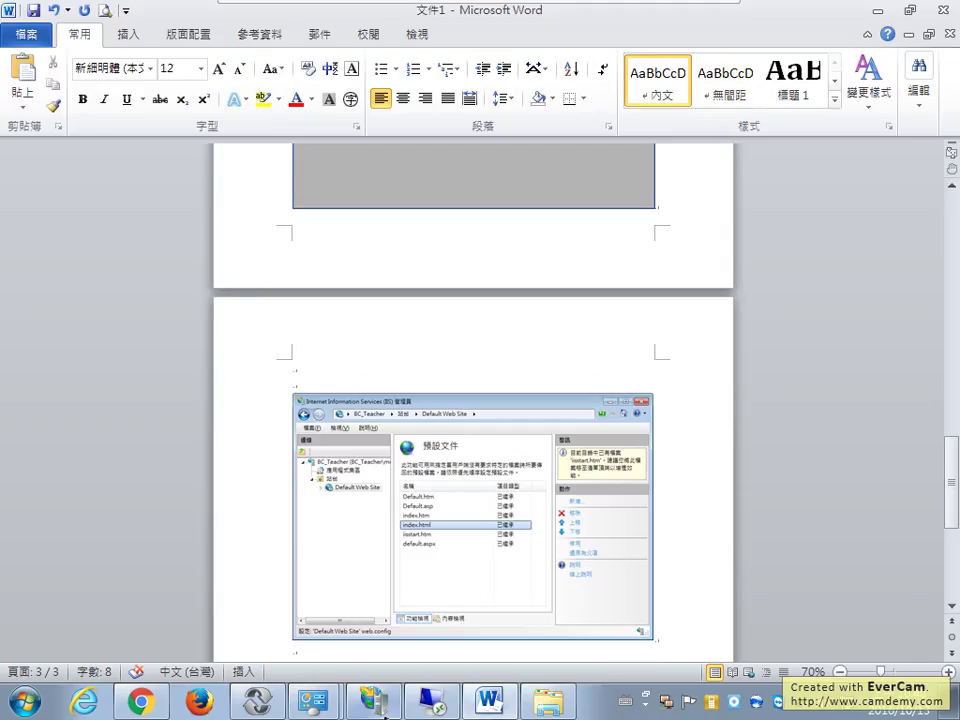
# - Switch back to IIS Manager, return to the Default Web Site home view and reopen its default document (預設文件) settings
pyautogui.click(374, 702)
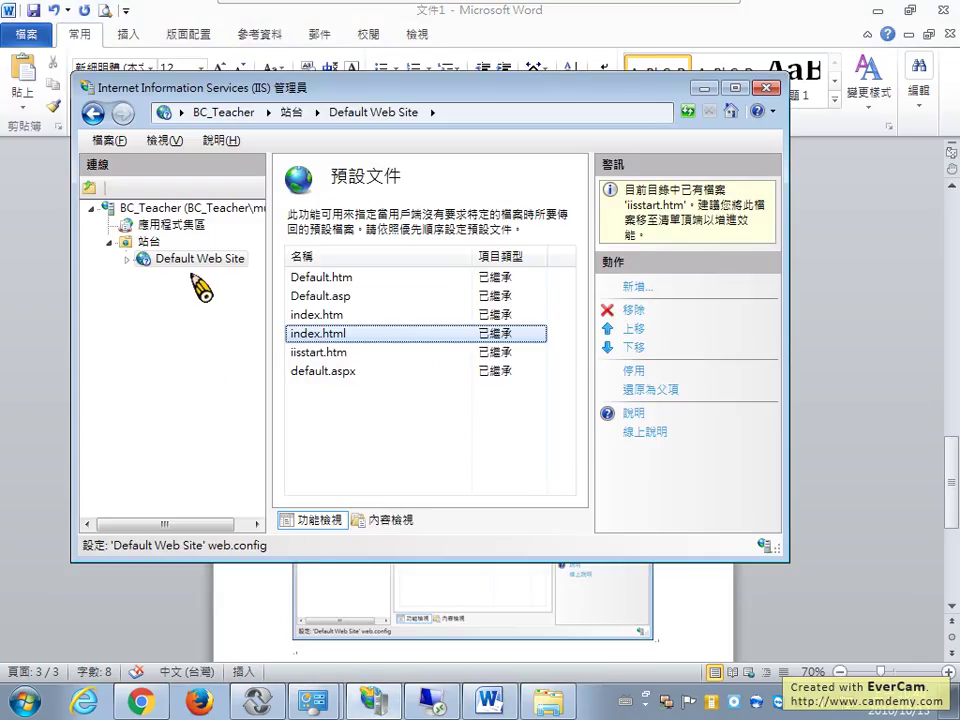
pyautogui.click(93, 112)
pyautogui.click(212, 264)
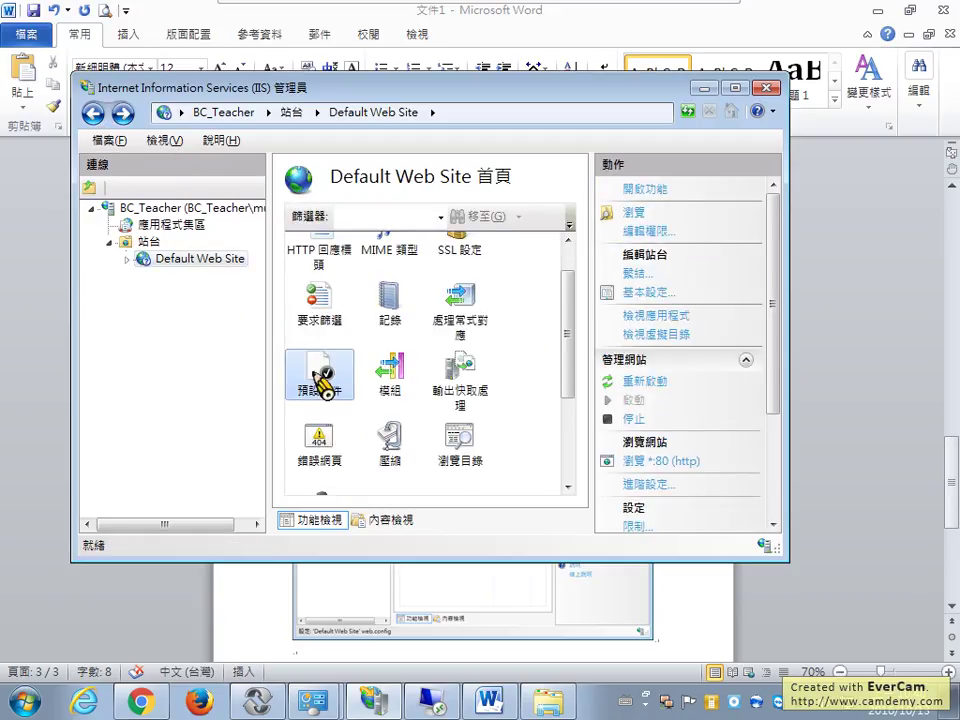
pyautogui.doubleClick(320, 378)
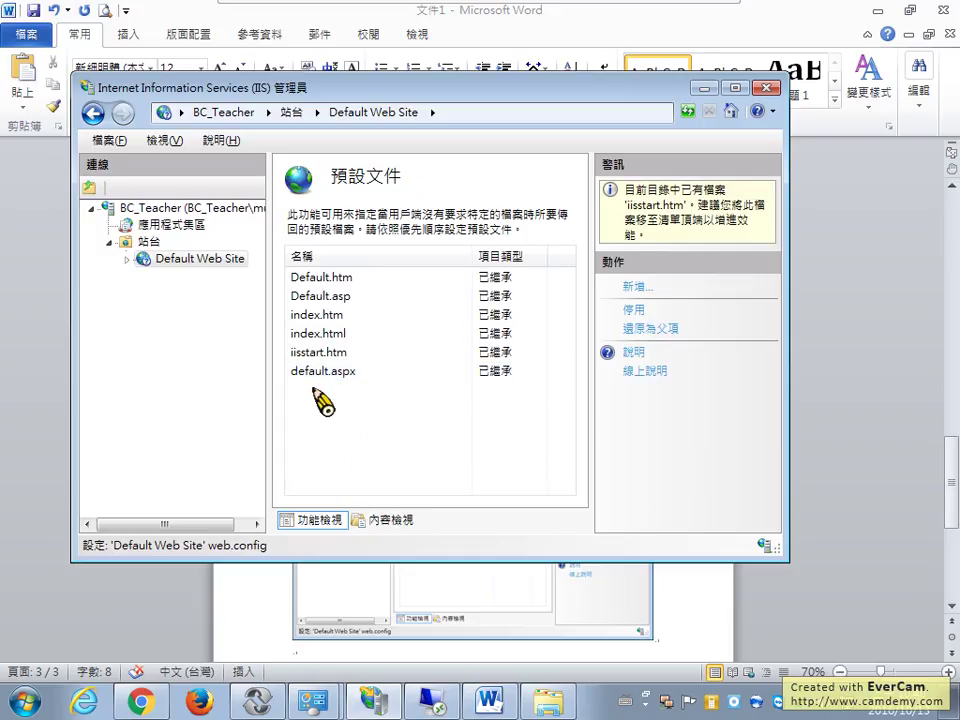
# - Compare the localhost page in Chrome with the default document entries in IIS Manager, from Default.htm through iisstart.htm
pyautogui.click(143, 703)
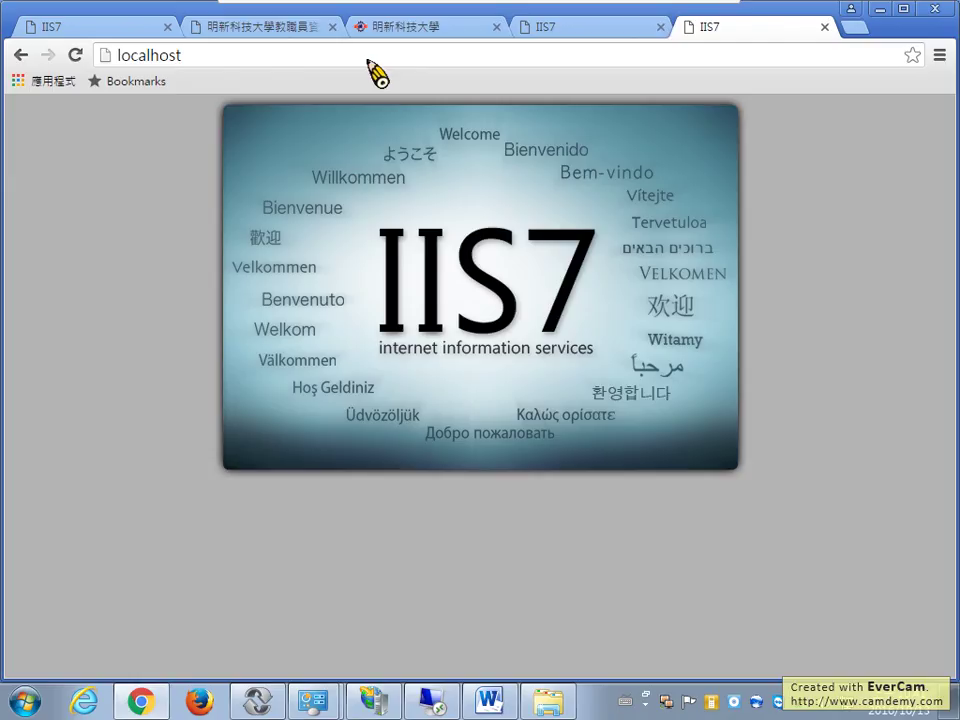
pyautogui.click(381, 700)
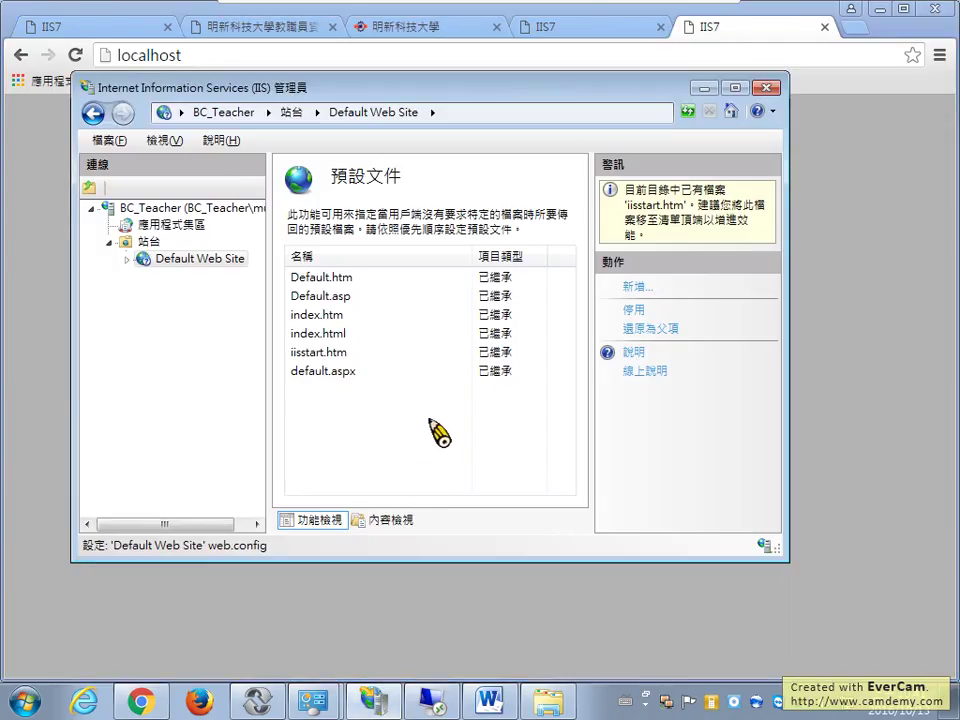
pyautogui.click(330, 280)
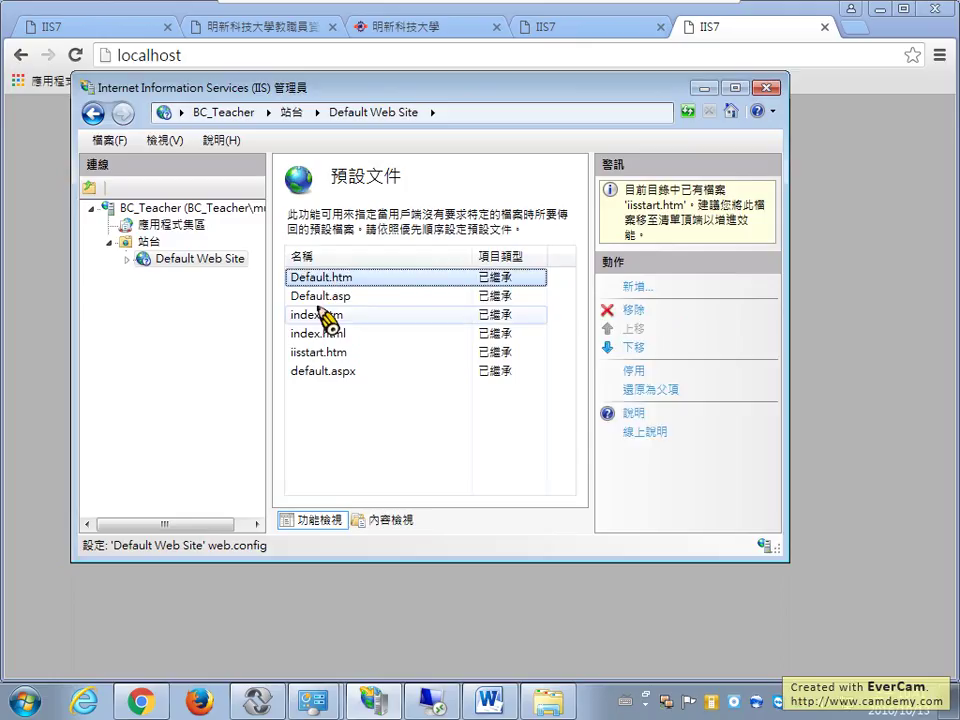
pyautogui.click(320, 300)
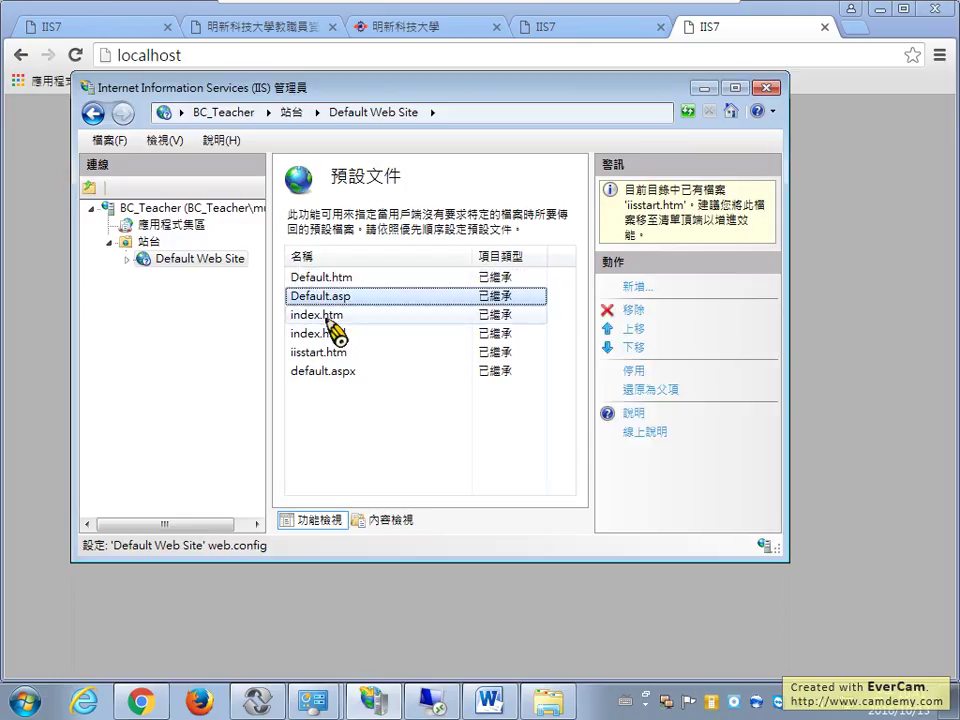
pyautogui.click(326, 318)
pyautogui.click(334, 336)
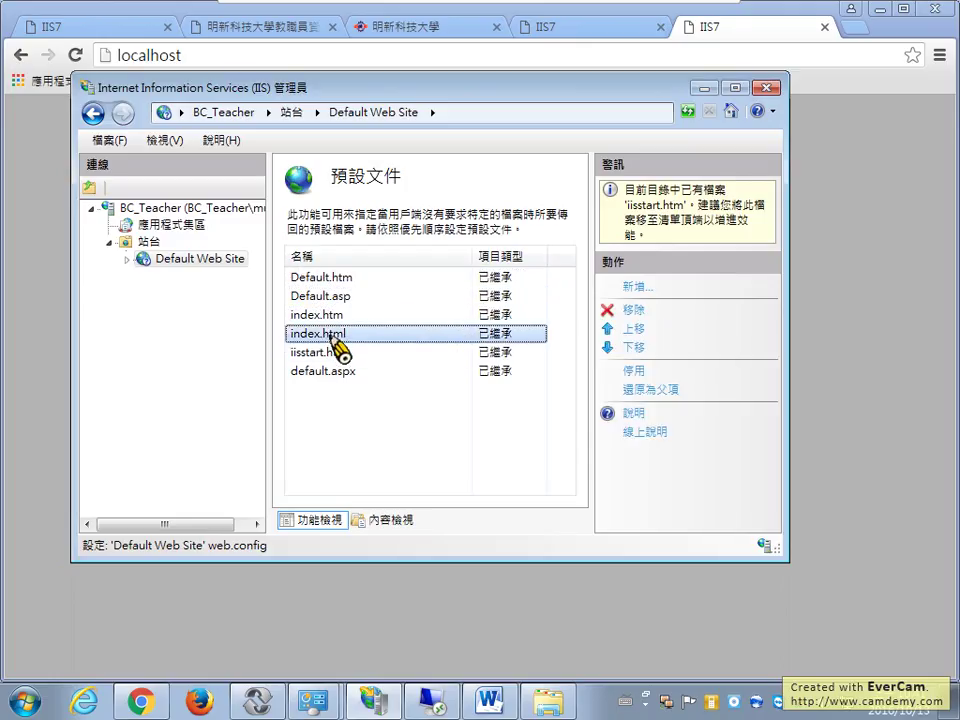
pyautogui.click(338, 355)
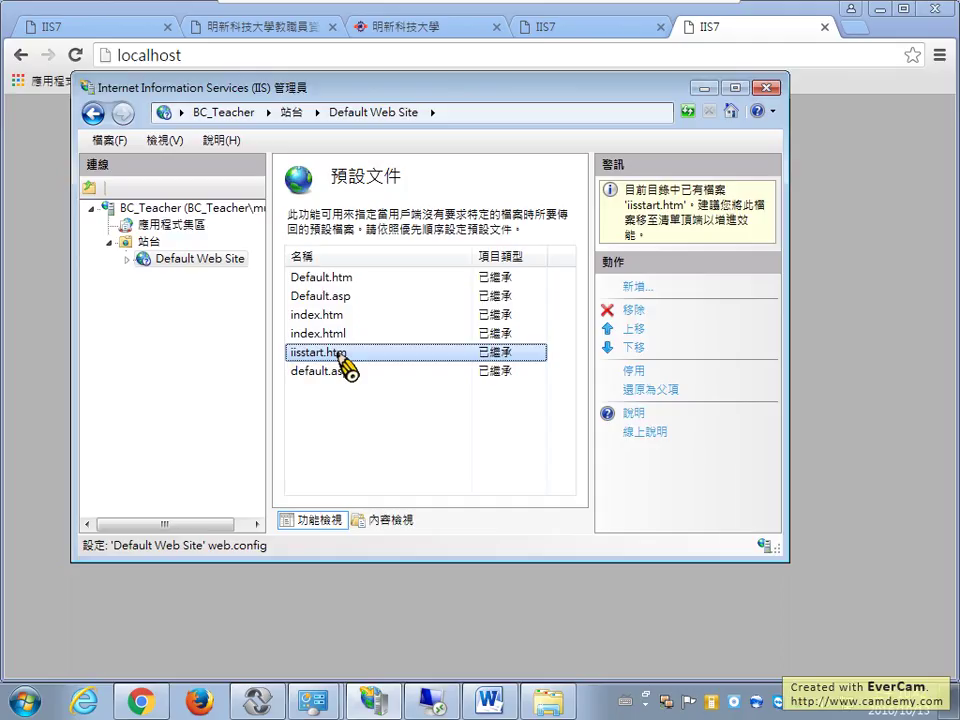
# - Launch Macromedia Dreamweaver 8 from the Macromedia group of installed programs
pyautogui.moveTo(231, 10)
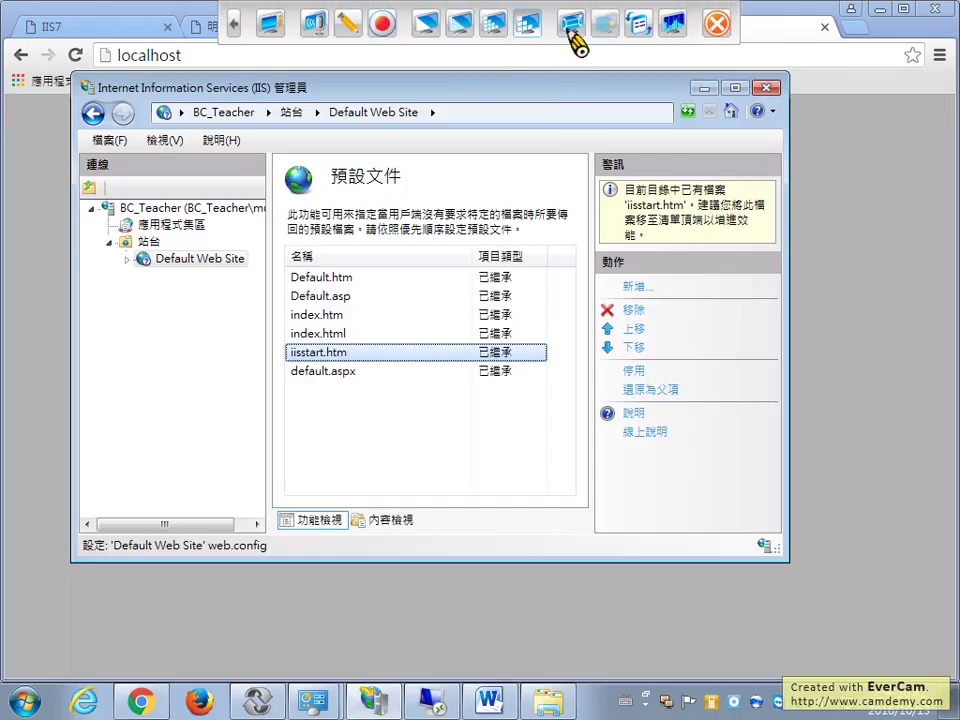
pyautogui.click(600, 22)
pyautogui.click(25, 702)
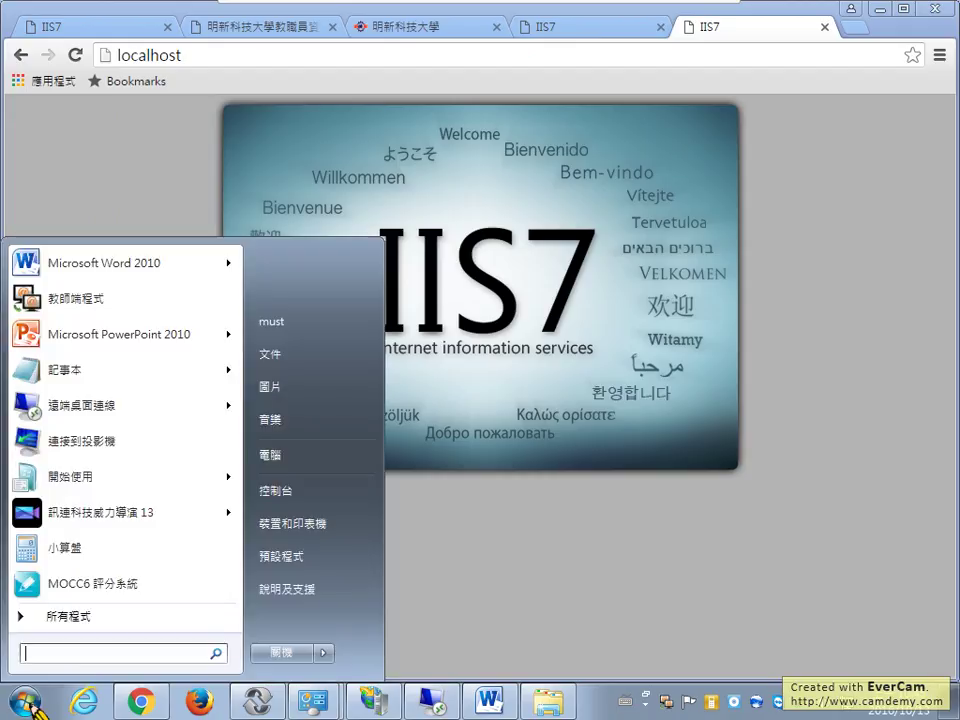
pyautogui.click(78, 619)
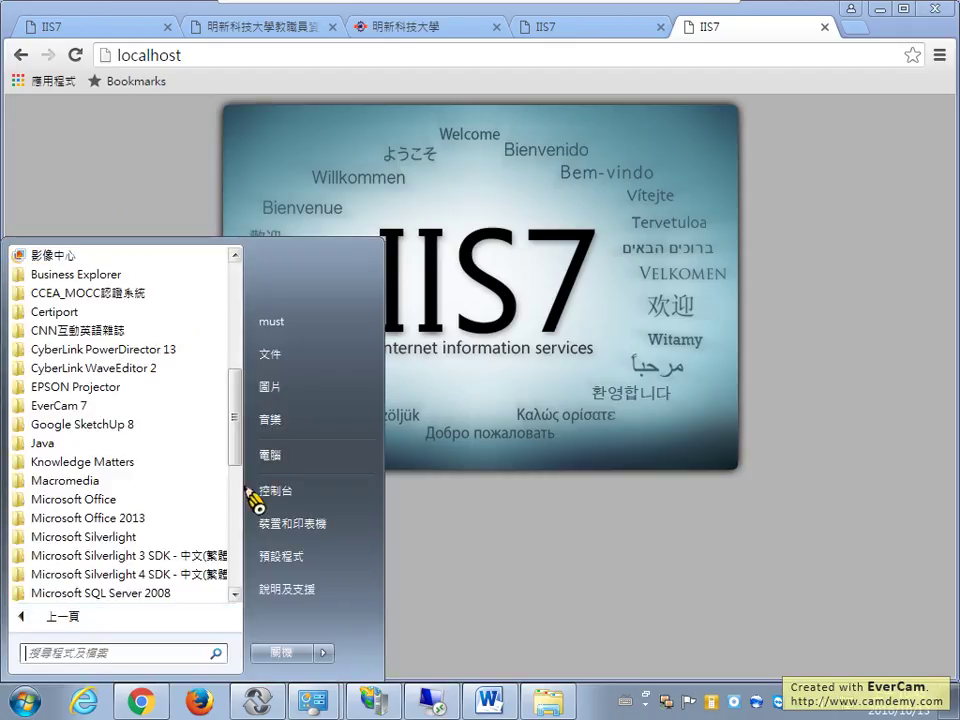
pyautogui.moveTo(240, 443); pyautogui.dragTo(238, 487)
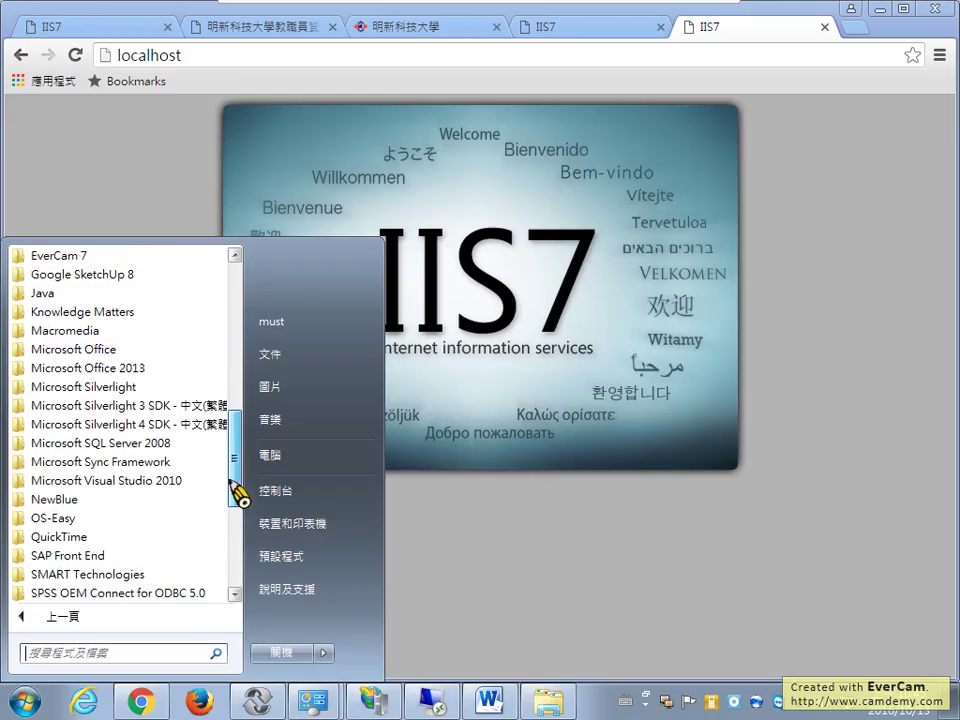
pyautogui.click(186, 330)
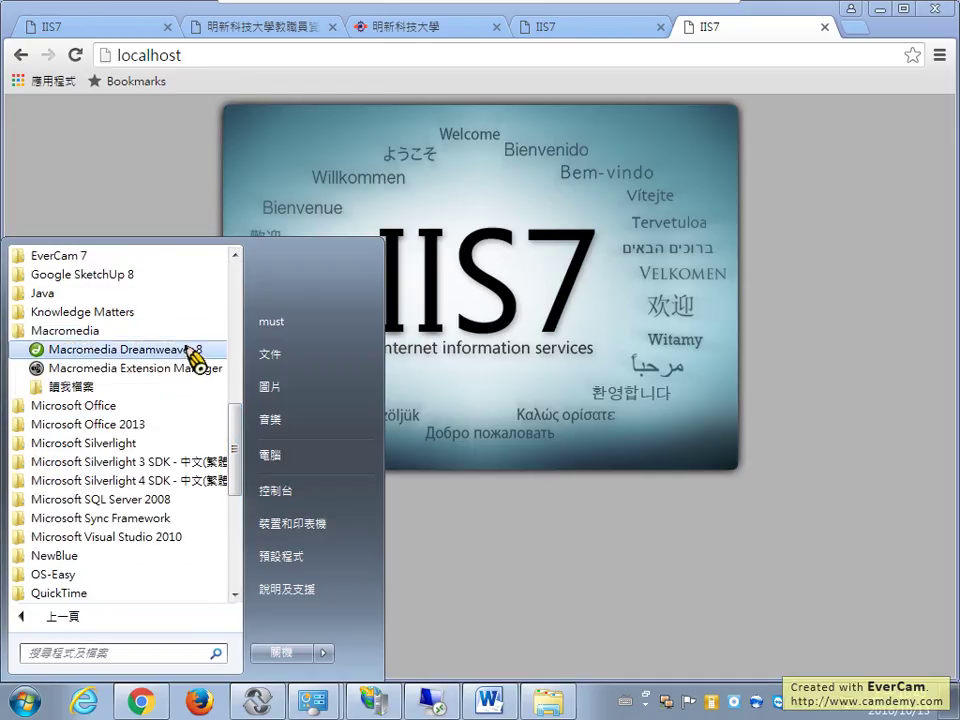
pyautogui.click(130, 349)
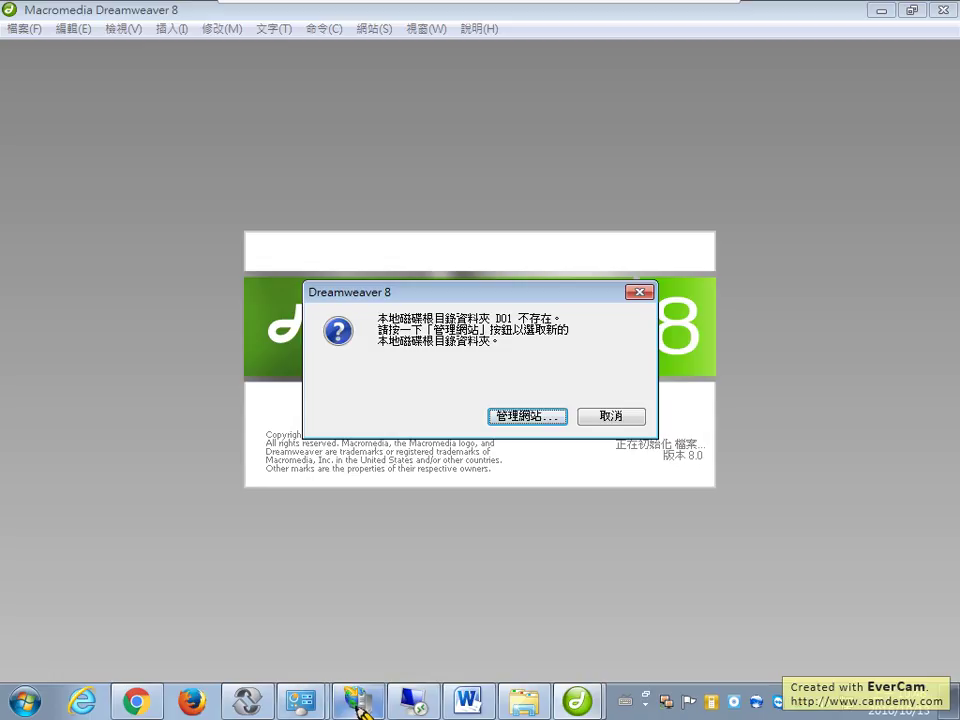
pyautogui.click(474, 703)
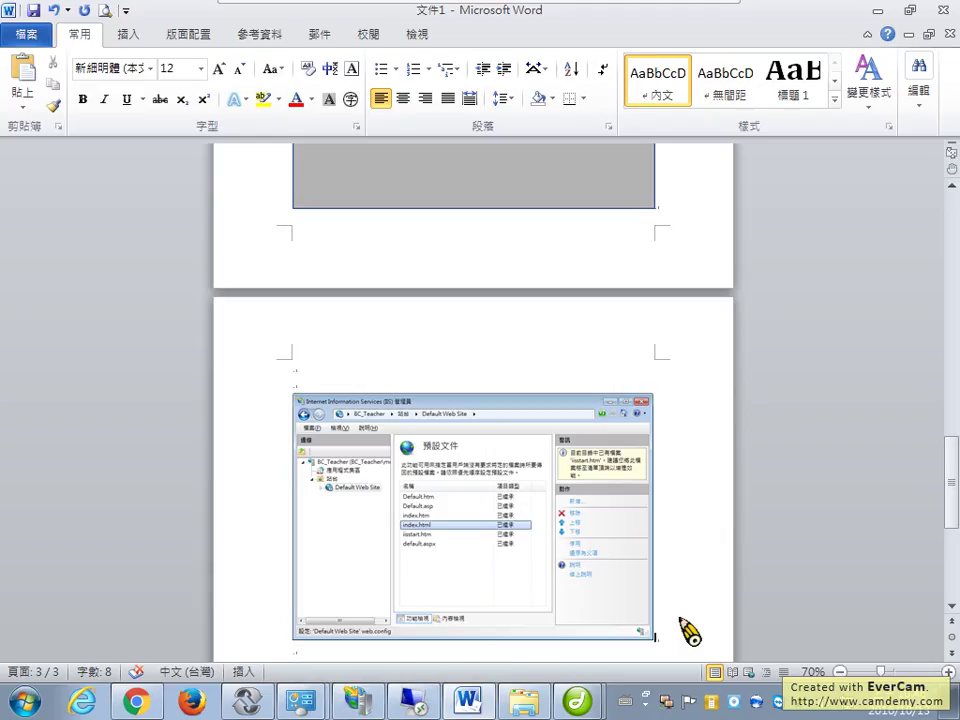
pyautogui.press('Down')
pyautogui.hotkey('ctrl', 'v')
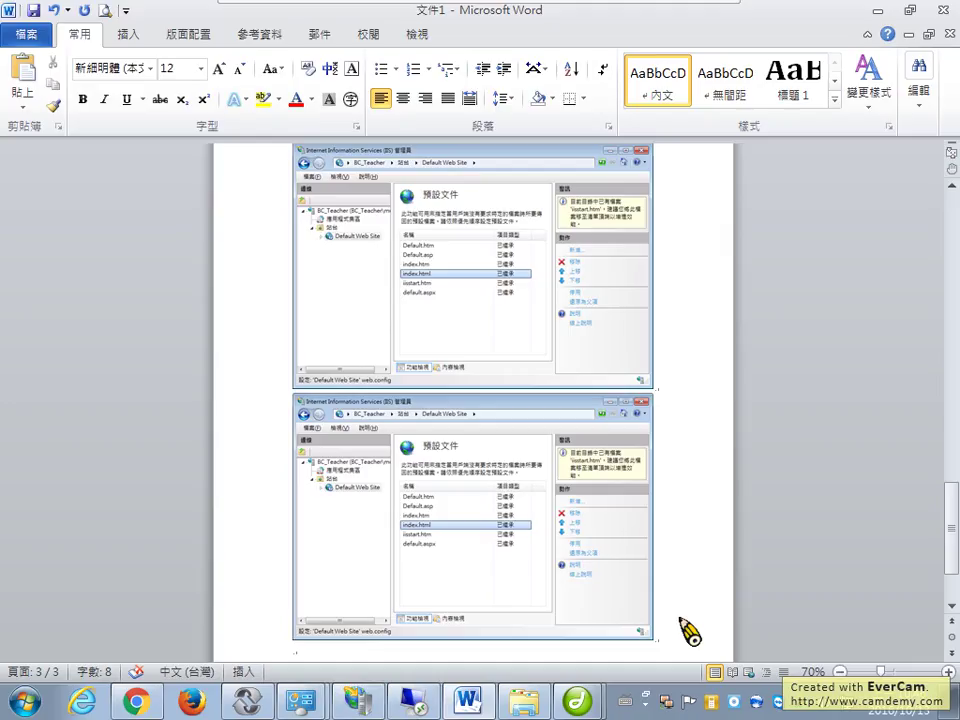
pyautogui.scroll(-2, 746, 508)
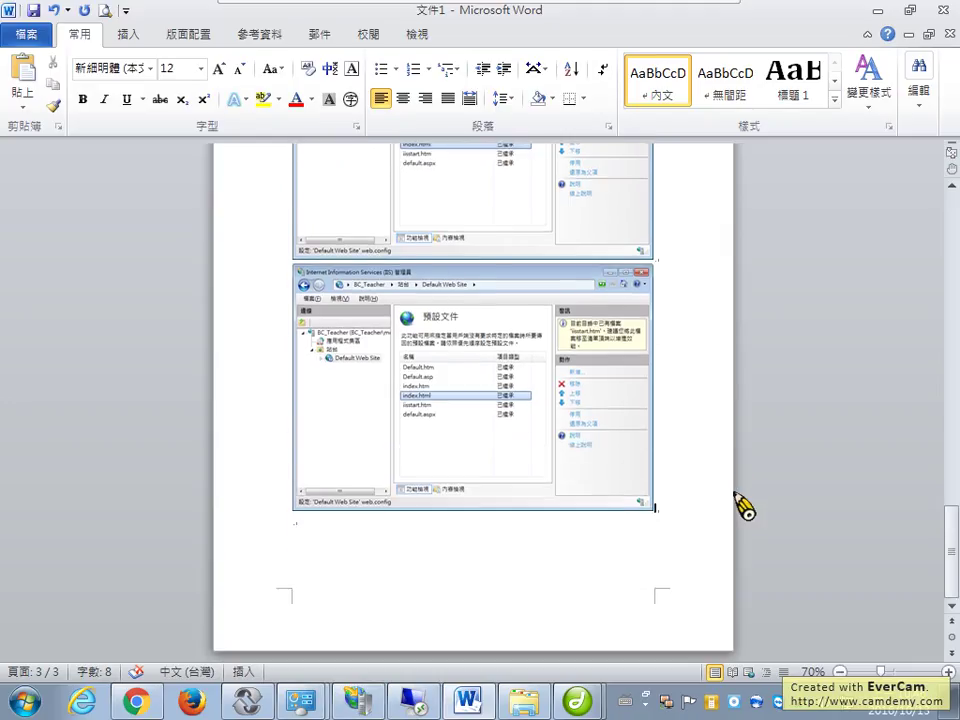
pyautogui.scroll(2, 745, 508)
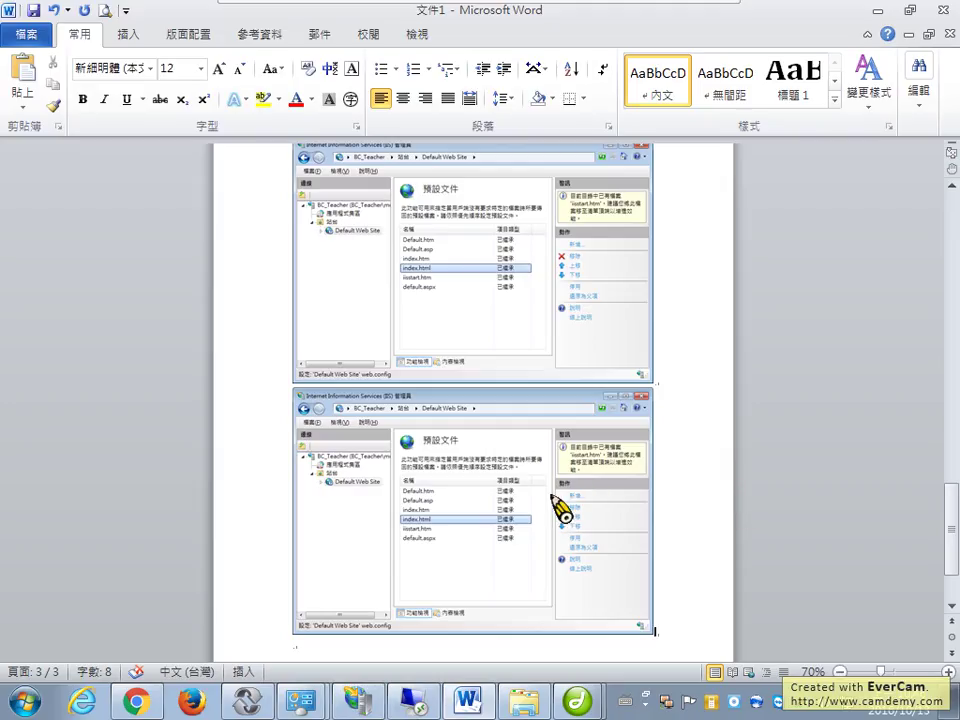
pyautogui.click(516, 521)
pyautogui.press('Delete')
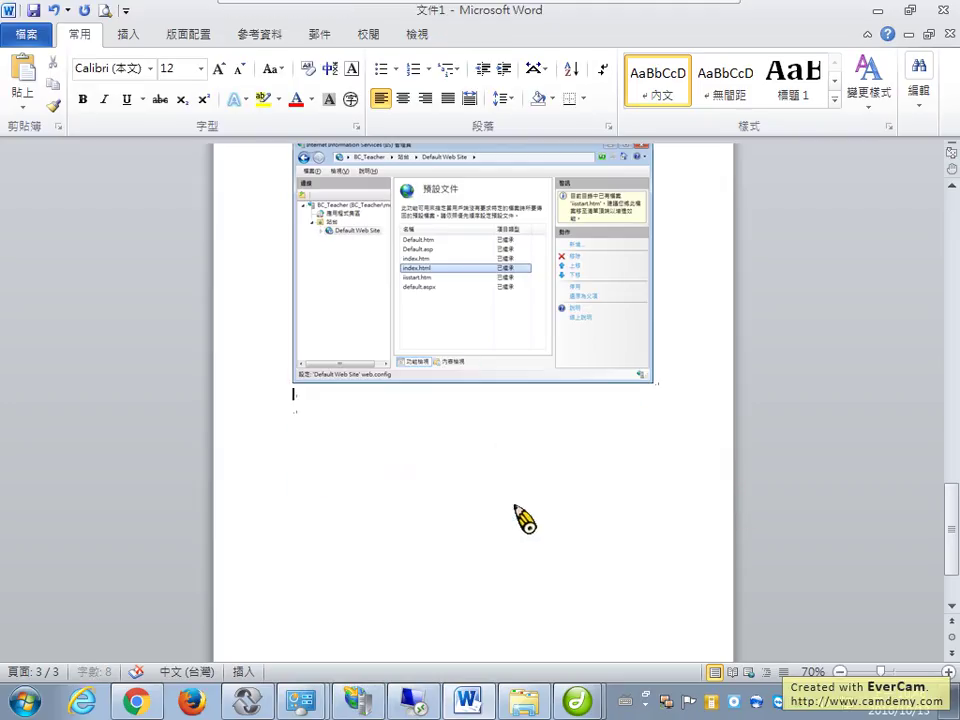
# - Switch back to Dreamweaver, open the site manager from the missing-root-folder message and start a new site definition
pyautogui.click(575, 702)
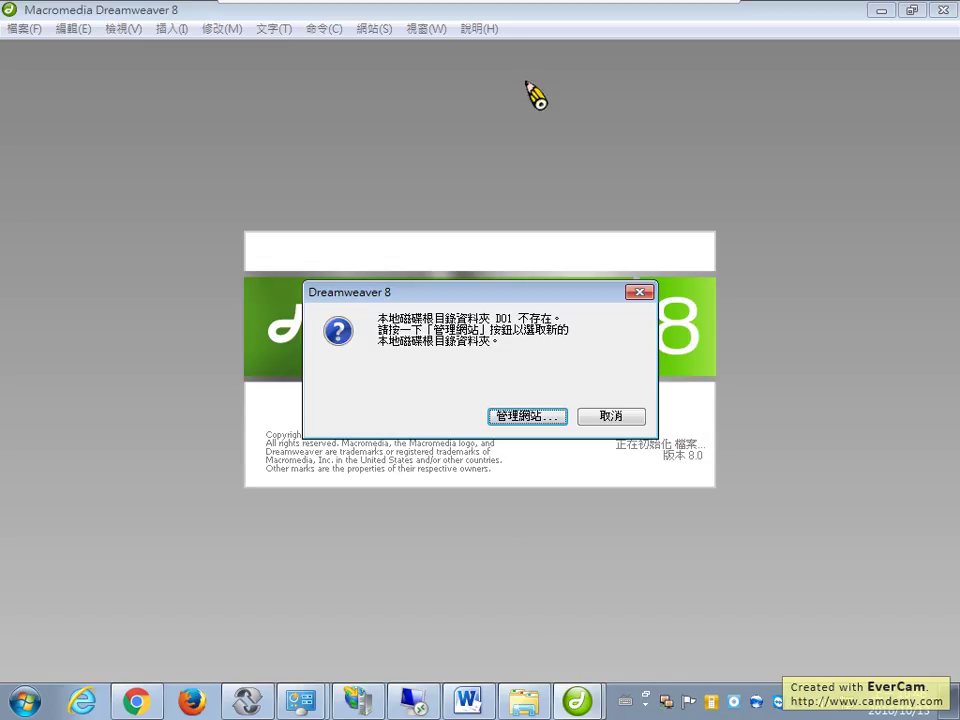
pyautogui.moveTo(621, 11)
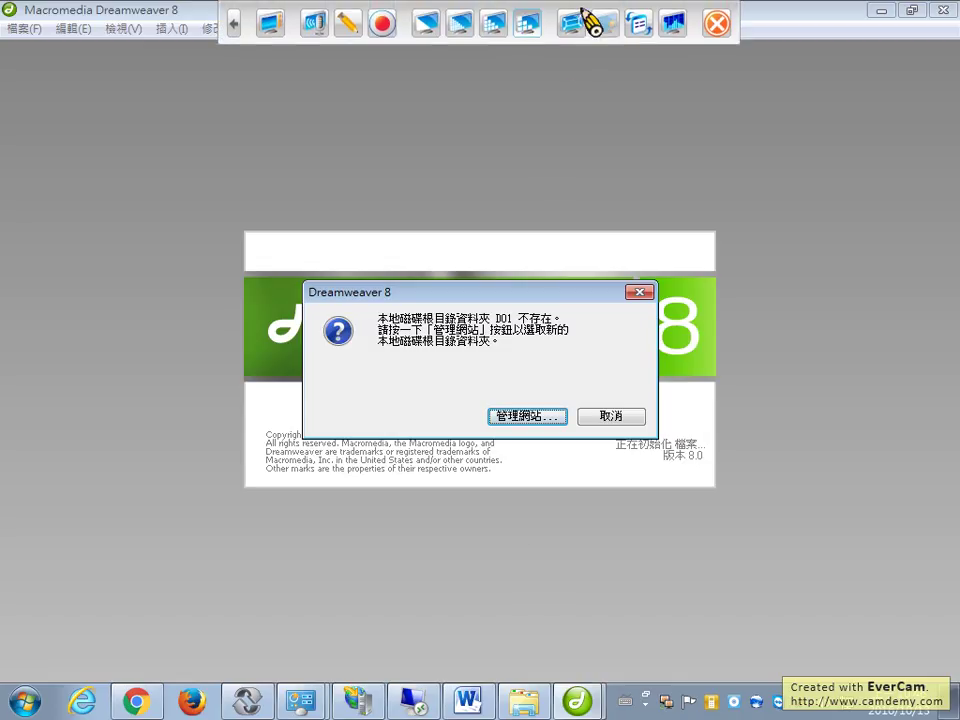
pyautogui.press('Return')
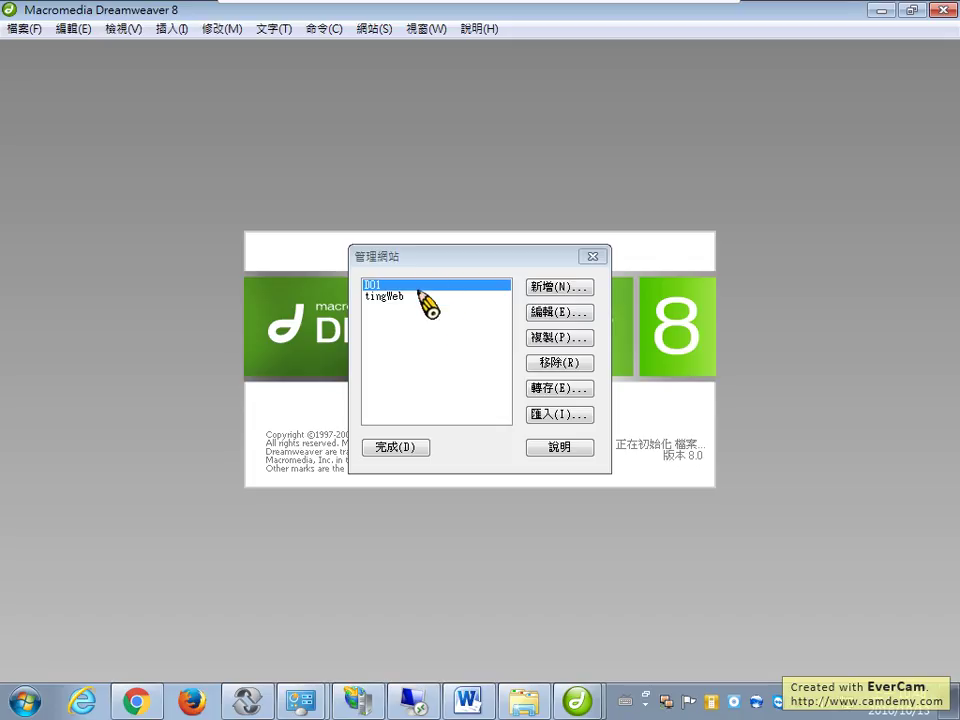
pyautogui.click(570, 290)
pyautogui.click(578, 313)
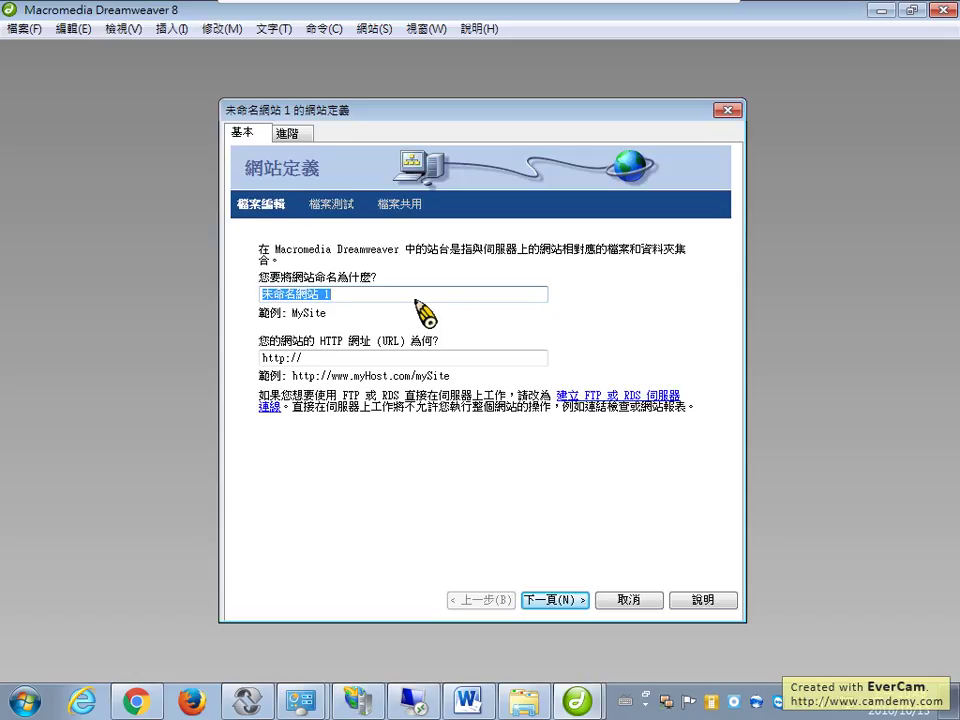
pyautogui.write('2u')
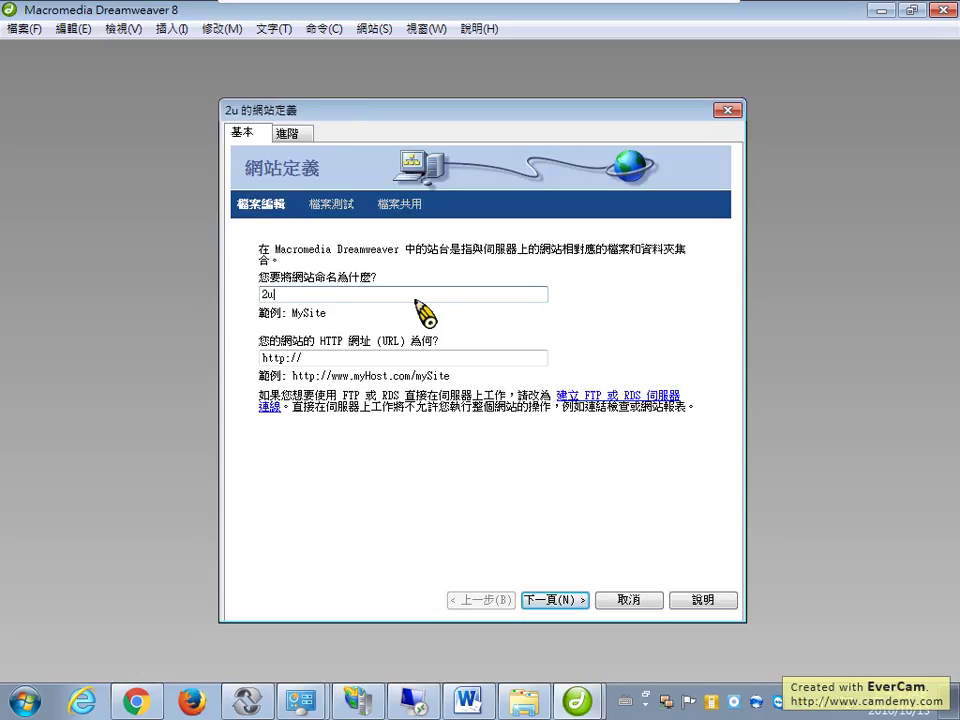
pyautogui.write('4')
pyautogui.press('BackSpace')
pyautogui.press('BackSpace')
pyautogui.press('BackSpace')
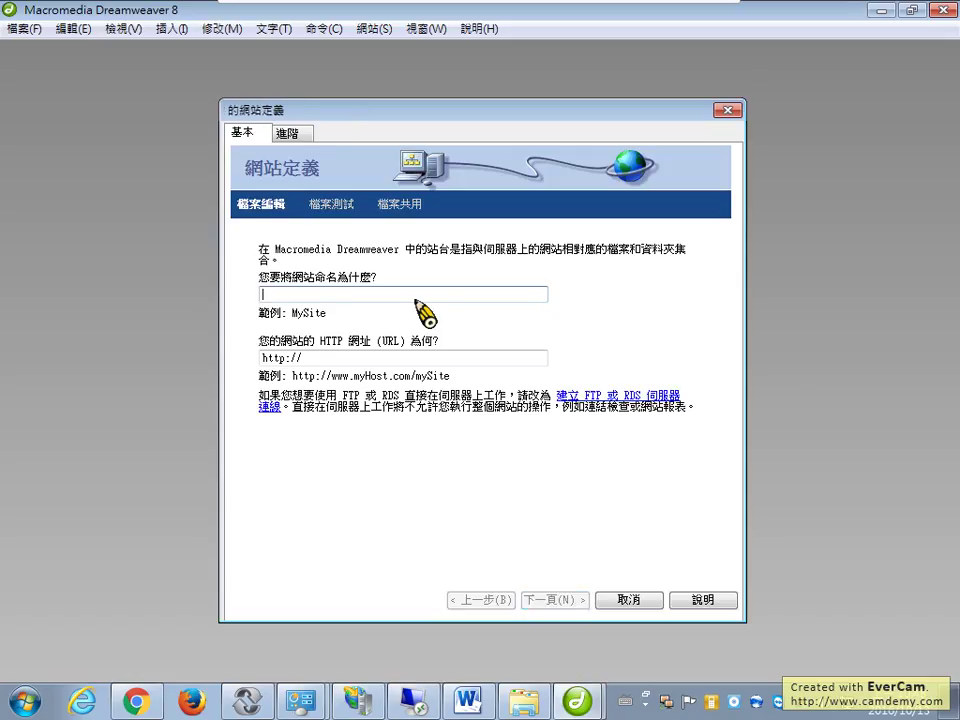
# - Name the new site 我的第一次 using the Chinese input method
pyautogui.hotkey('ctrl', 'space')
pyautogui.write('我')
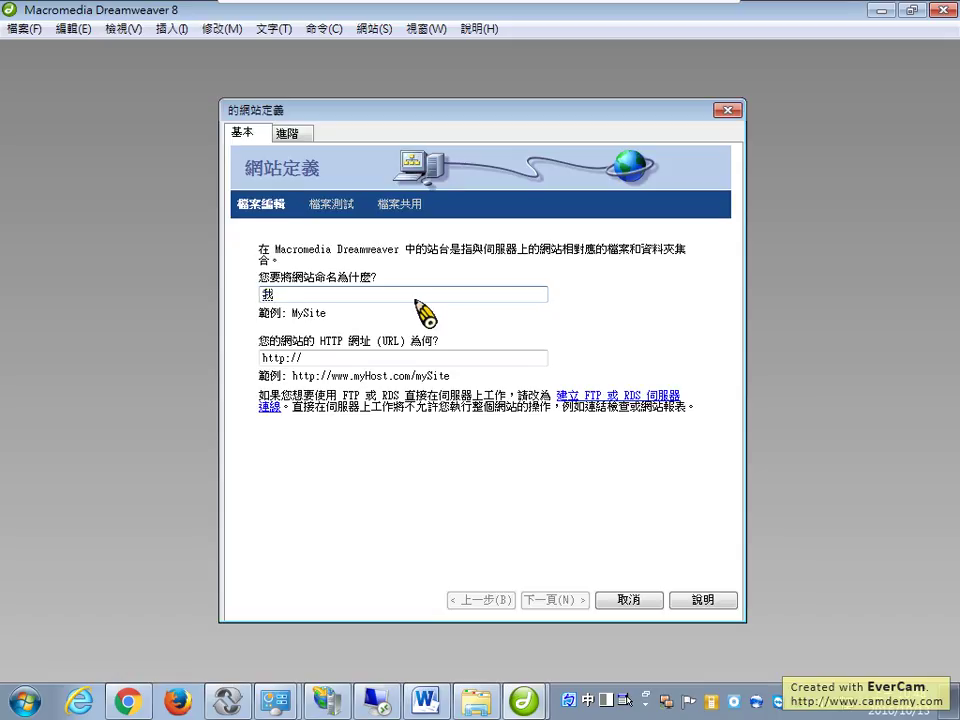
pyautogui.write('ㄉㄛ')
pyautogui.press('space')
pyautogui.write('第一ㄘˋ')
pyautogui.press('Return')
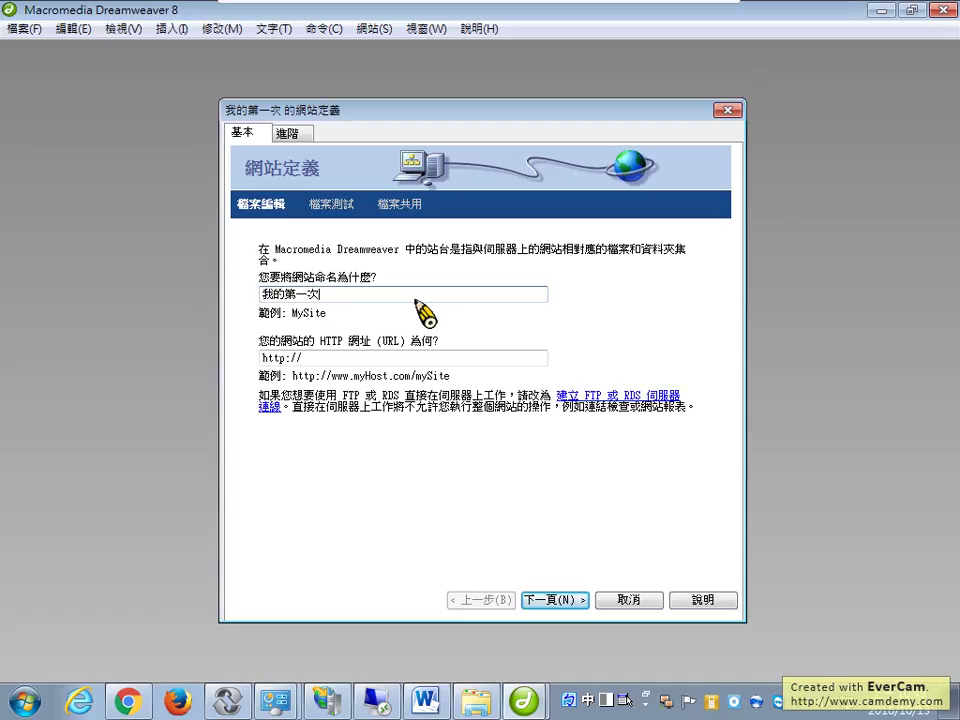
pyautogui.click(322, 358)
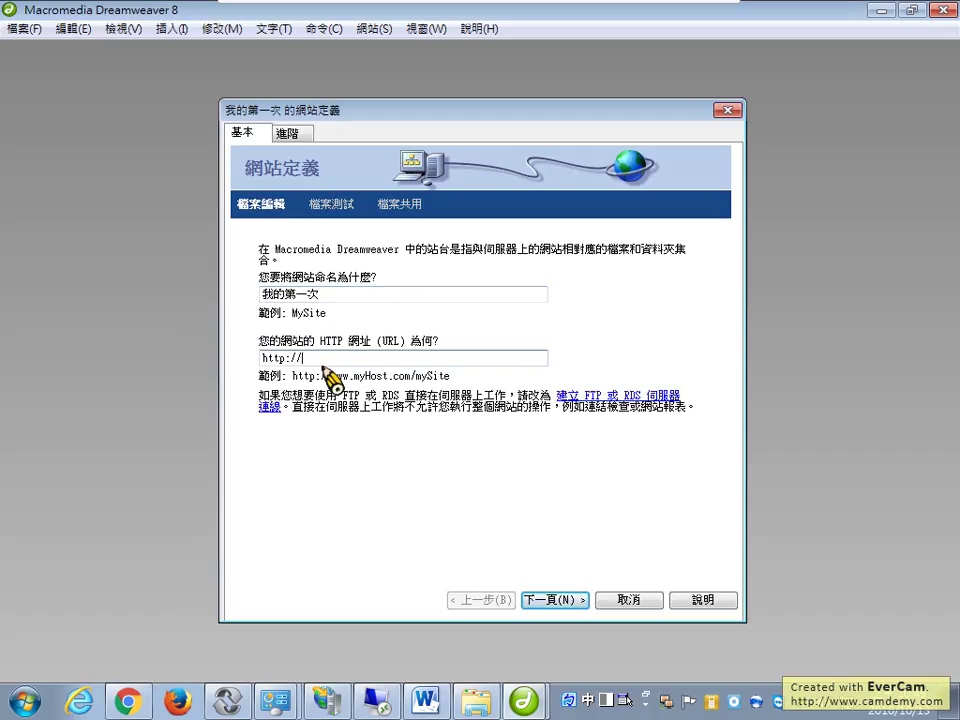
pyautogui.write('ㄉ')
pyautogui.press('BackSpace')
pyautogui.hotkey('ctrl', 'space')
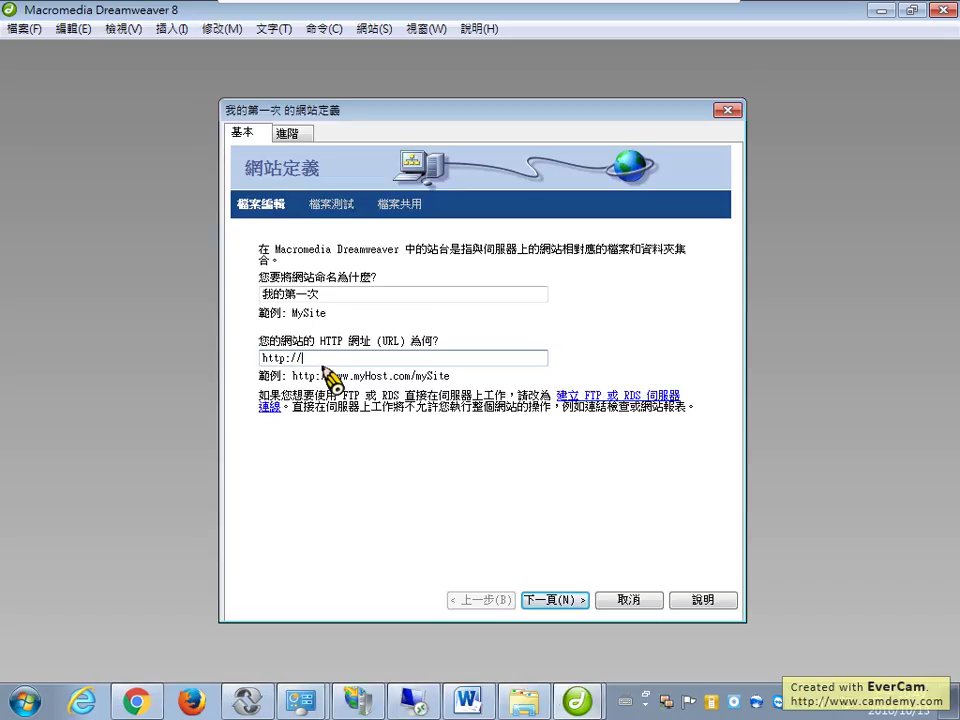
pyautogui.write('127.0.0.1')
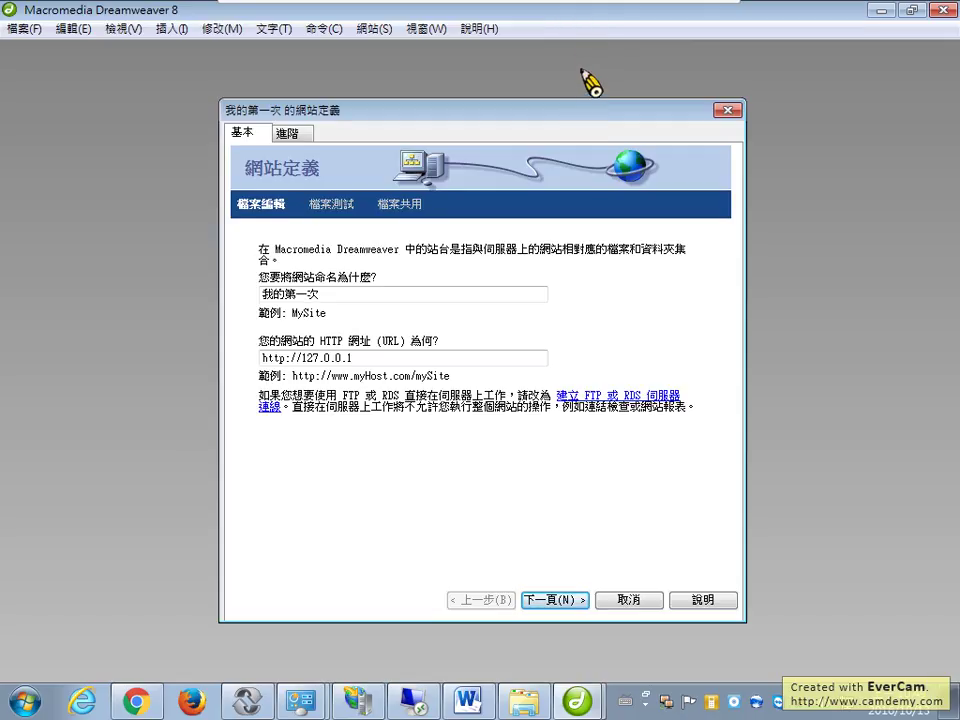
pyautogui.press('Return')
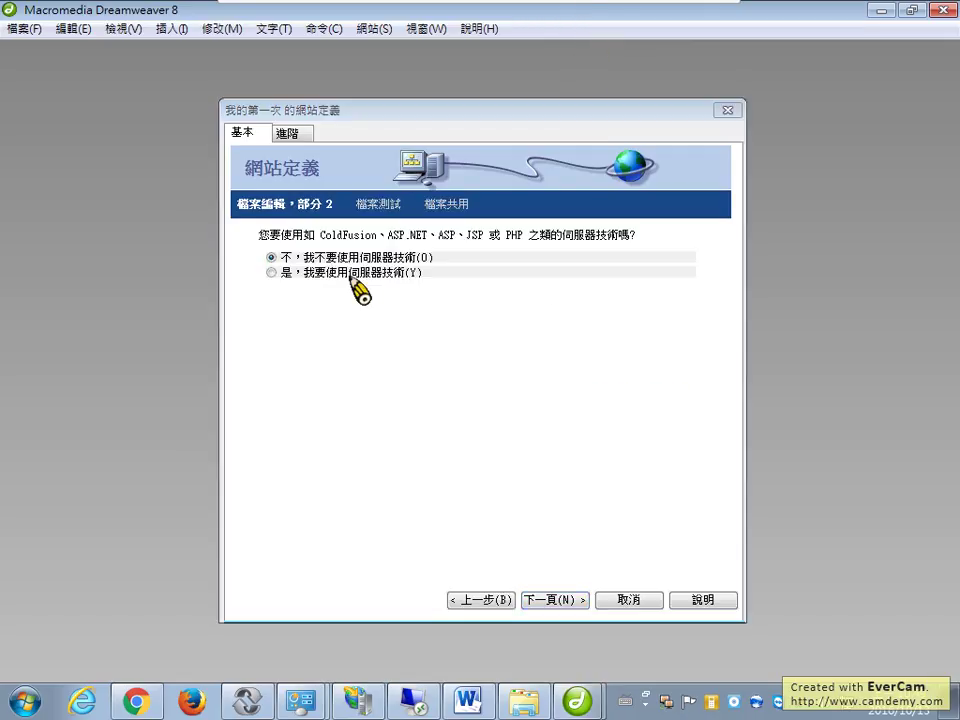
pyautogui.click(578, 602)
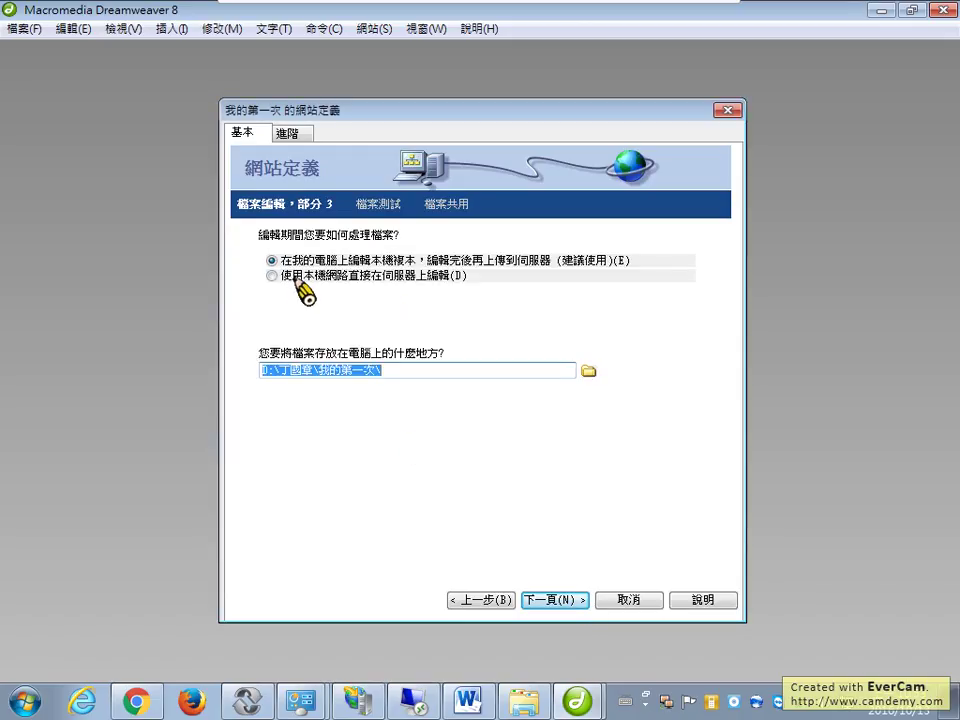
# - Choose editing directly on the server over the local network and pick C:\inetpub as the location of the site files
pyautogui.click(273, 275)
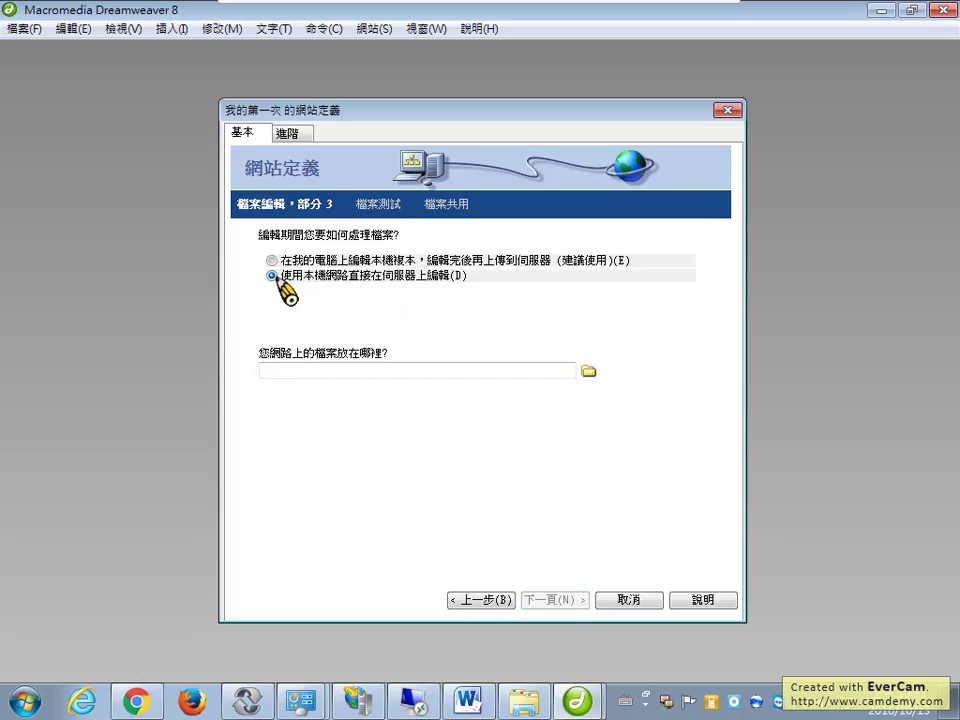
pyautogui.click(588, 372)
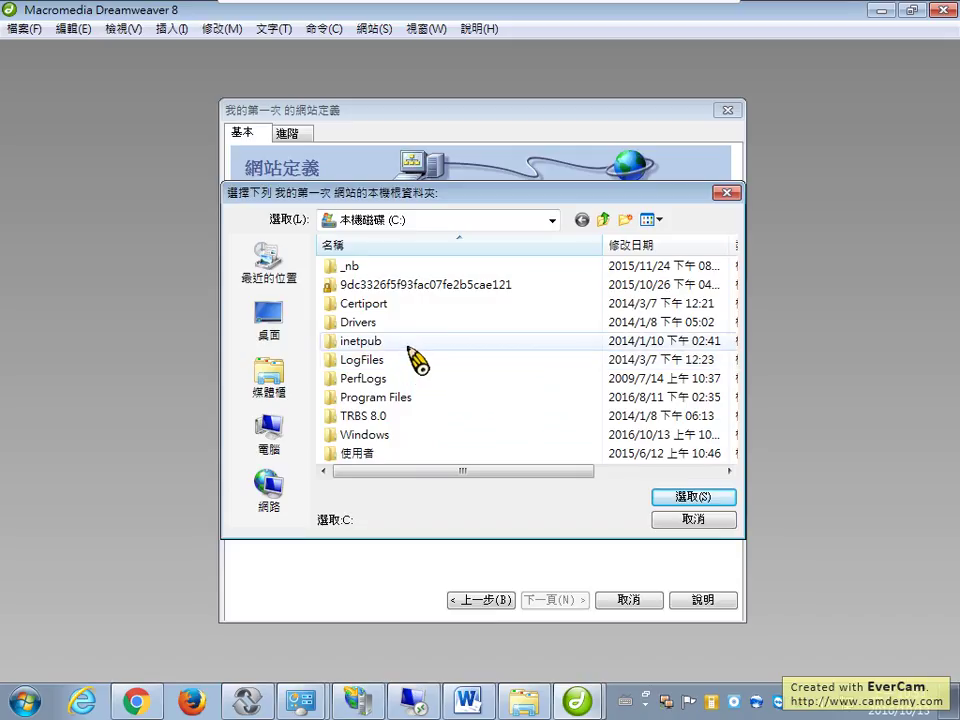
pyautogui.doubleClick(400, 343)
pyautogui.doubleClick(390, 362)
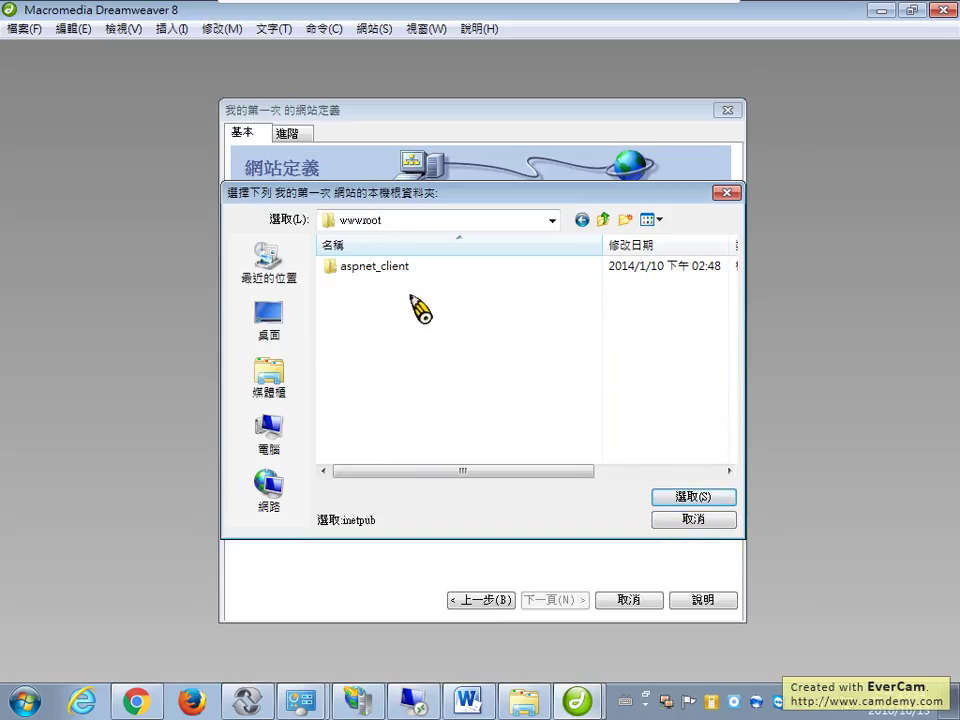
pyautogui.click(682, 496)
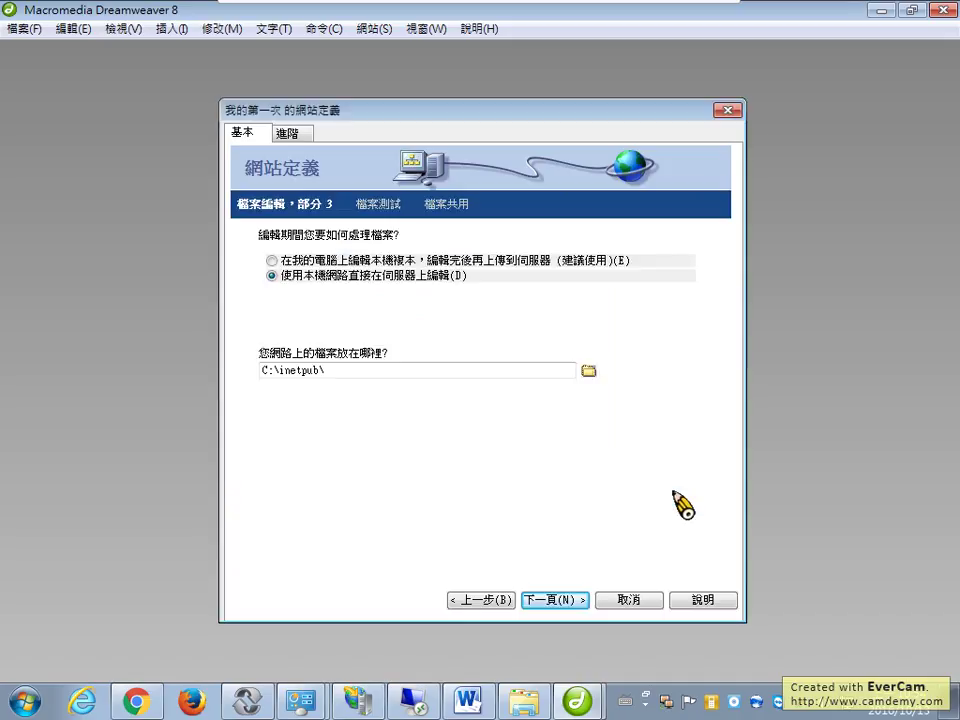
# - Extend the file location to C:\inetpub\wwwroot and finish the site definition from its summary
pyautogui.click(364, 370)
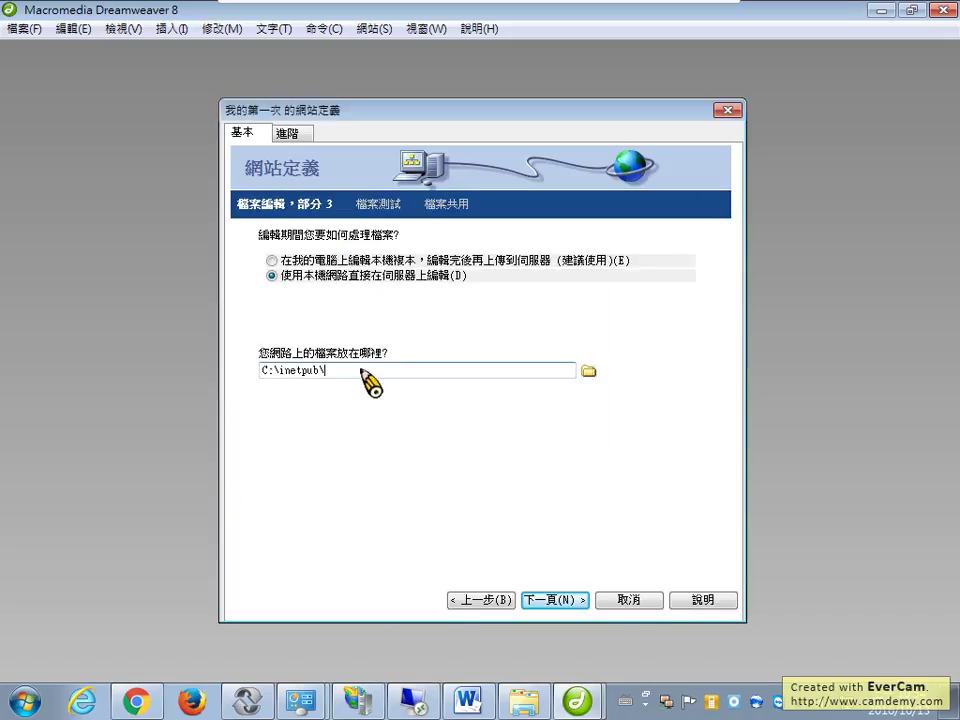
pyautogui.write('wwwro')
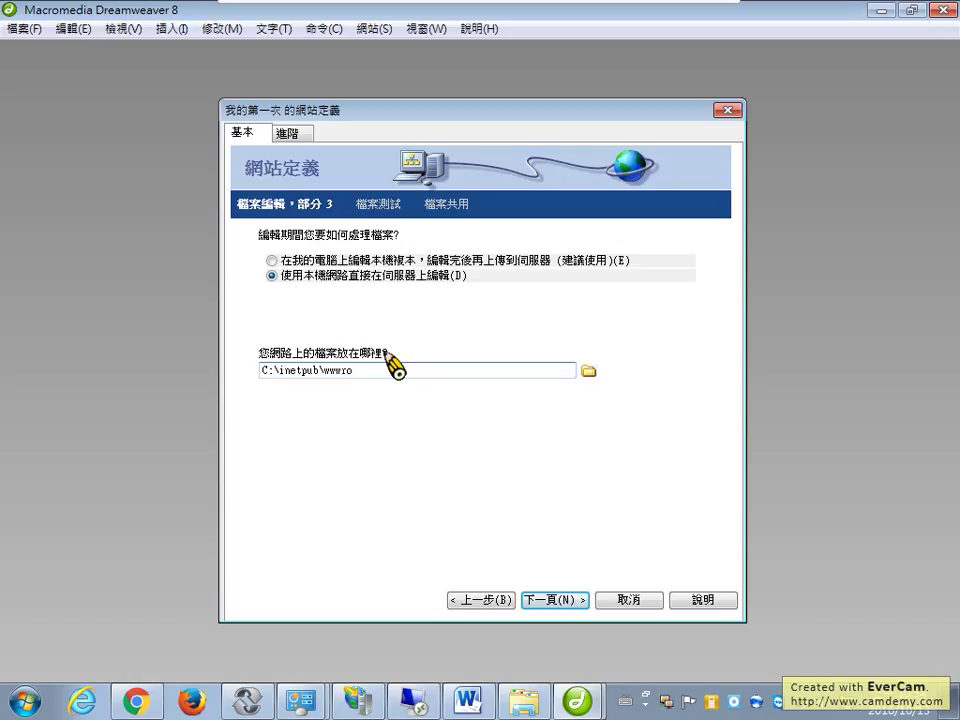
pyautogui.write('t')
pyautogui.click(555, 602)
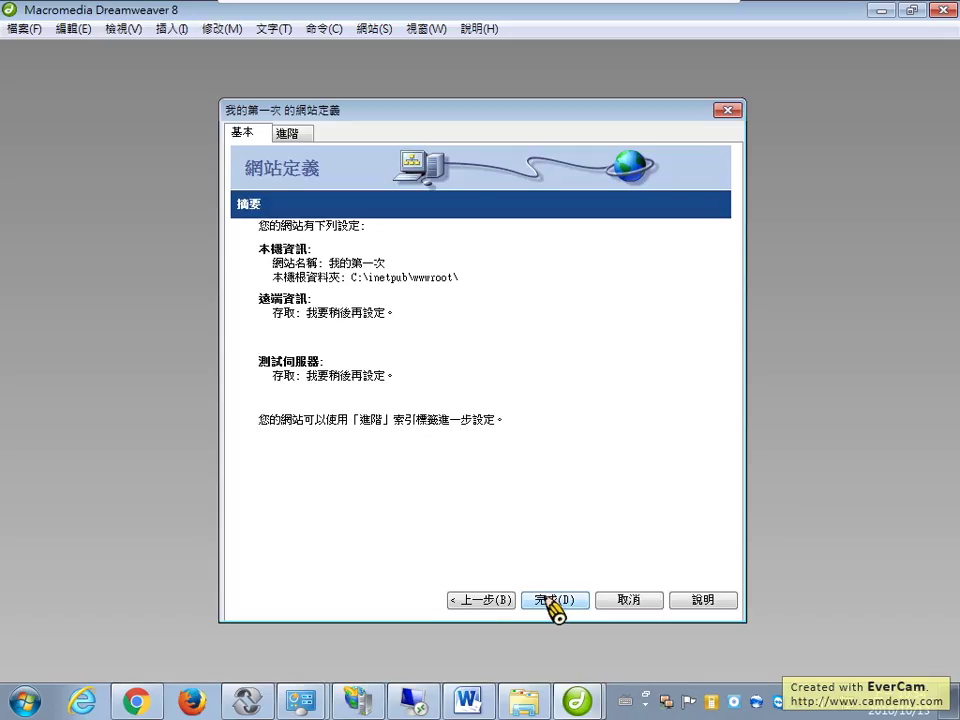
pyautogui.click(553, 602)
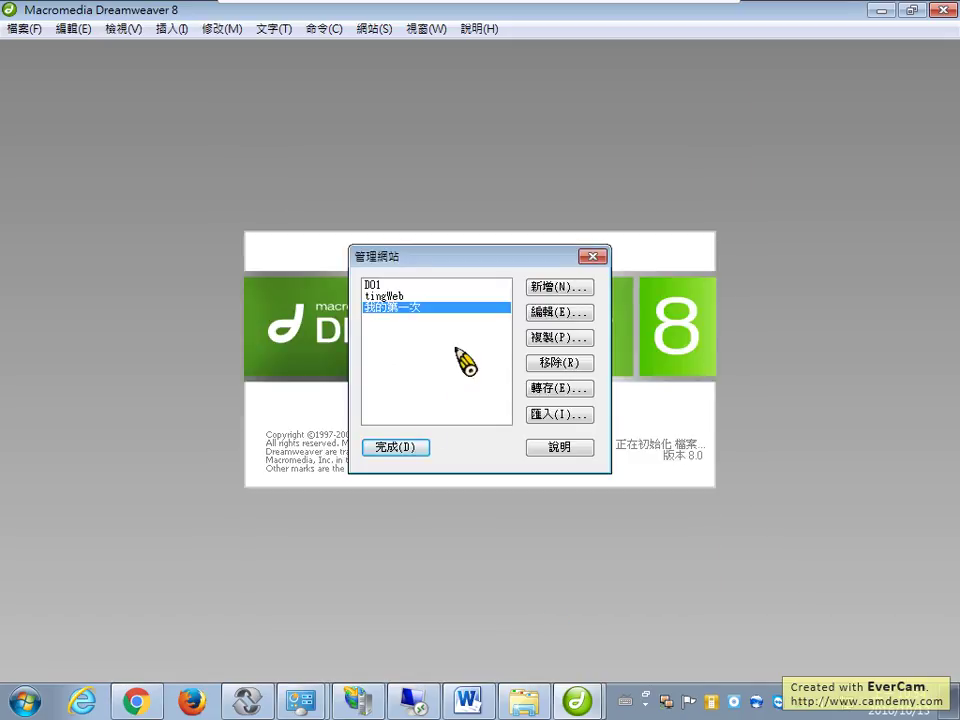
# - Review the 我的第一次 site definition through to its summary, and close the site manager
pyautogui.click(576, 316)
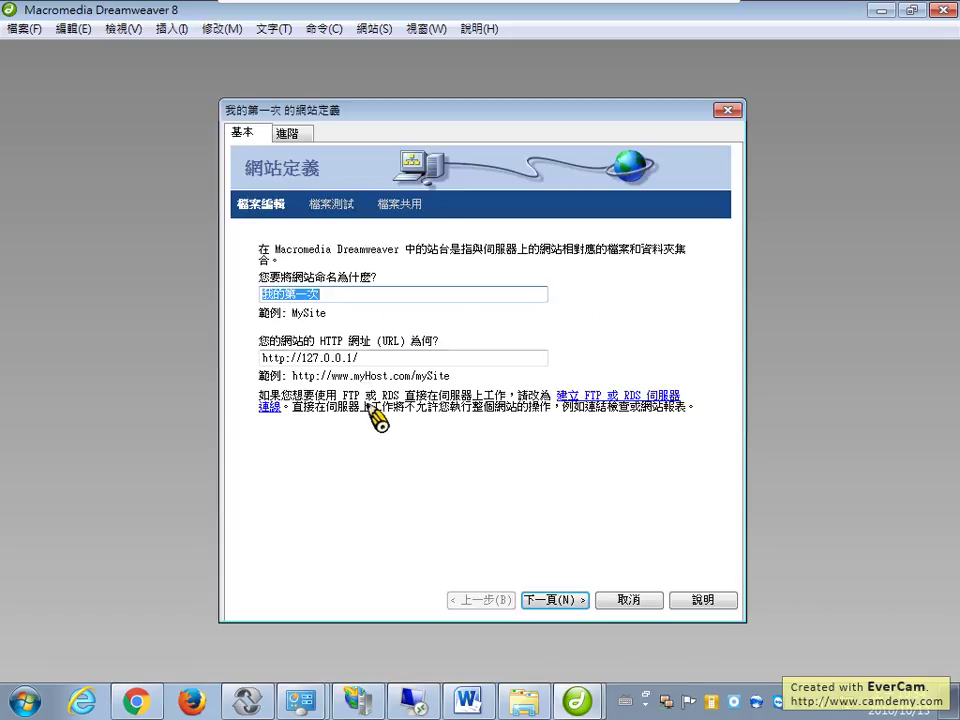
pyautogui.click(584, 604)
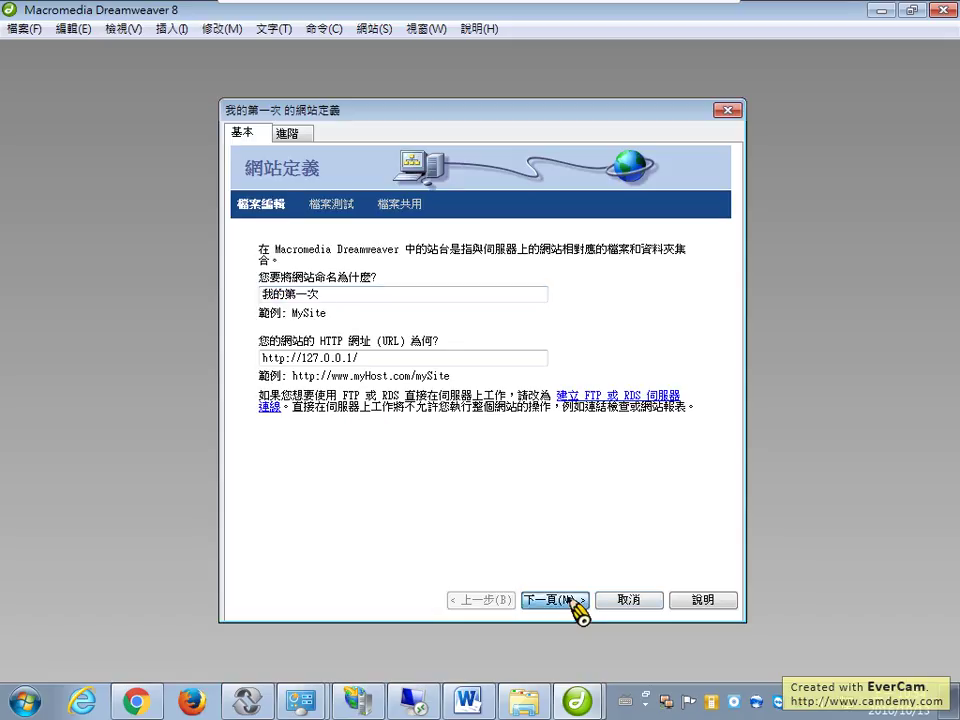
pyautogui.click(574, 604)
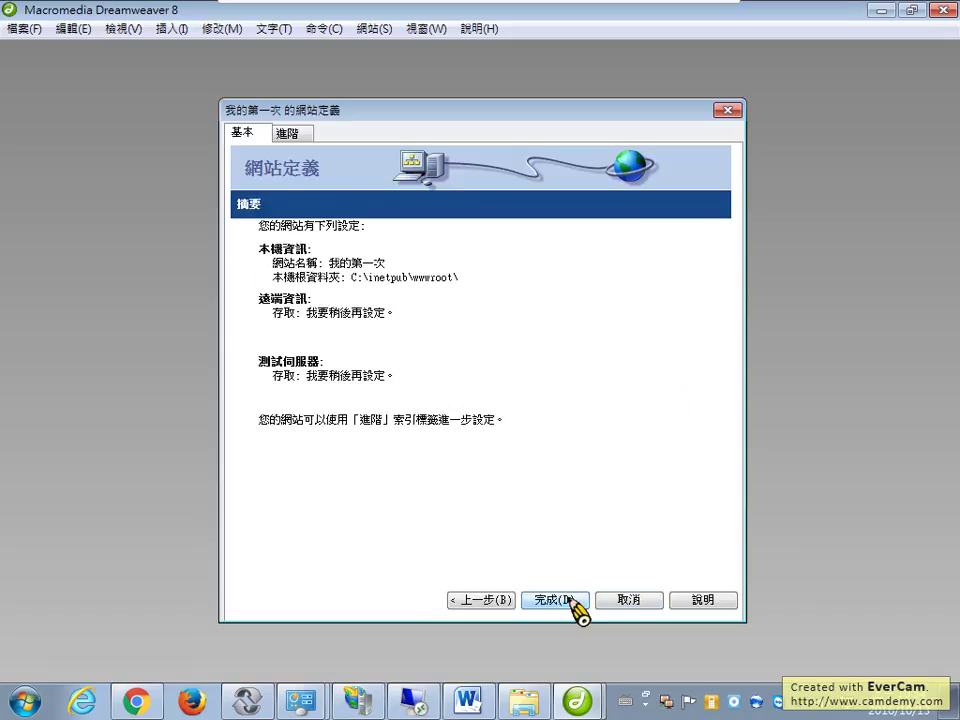
pyautogui.click(572, 601)
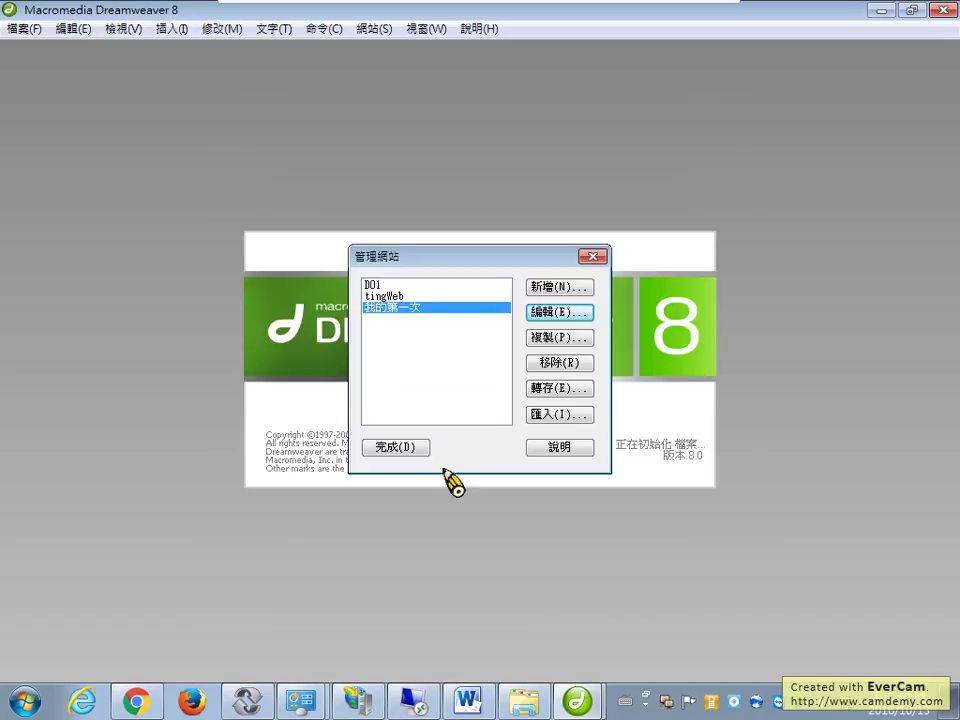
pyautogui.click(418, 450)
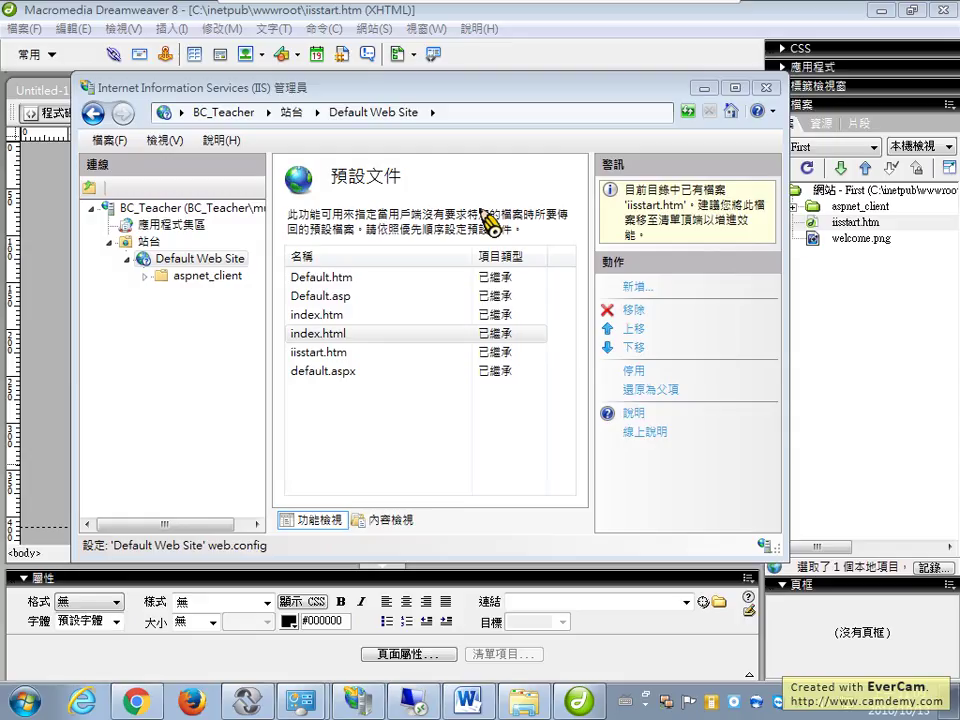
# - Select iisstart.htm in the Default Web Site's default document (預設文件) list in IIS Manager
pyautogui.click(318, 356)
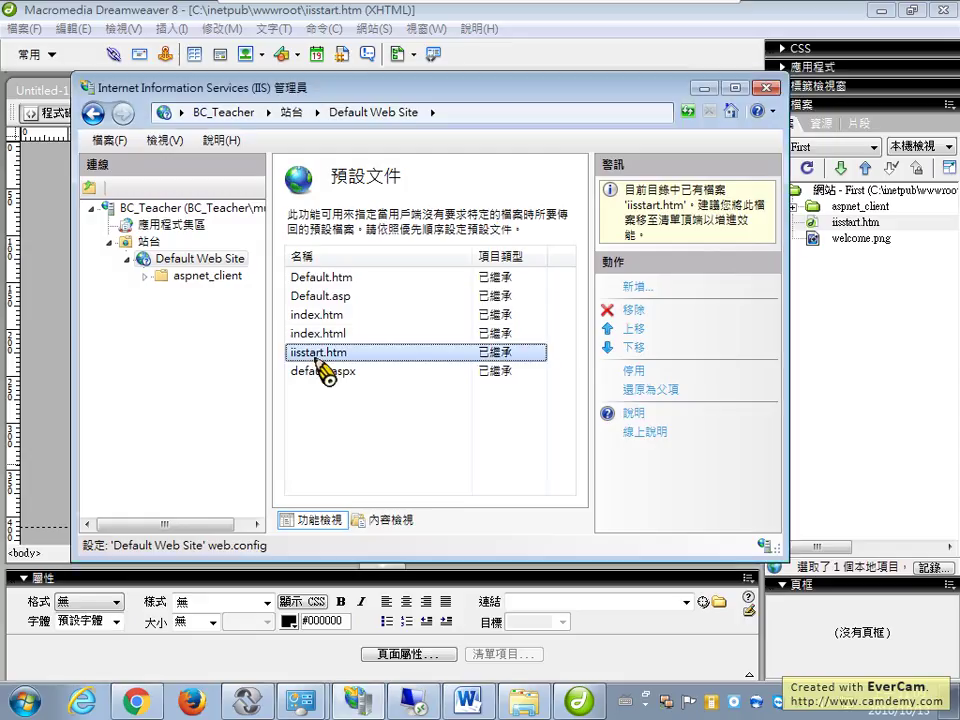